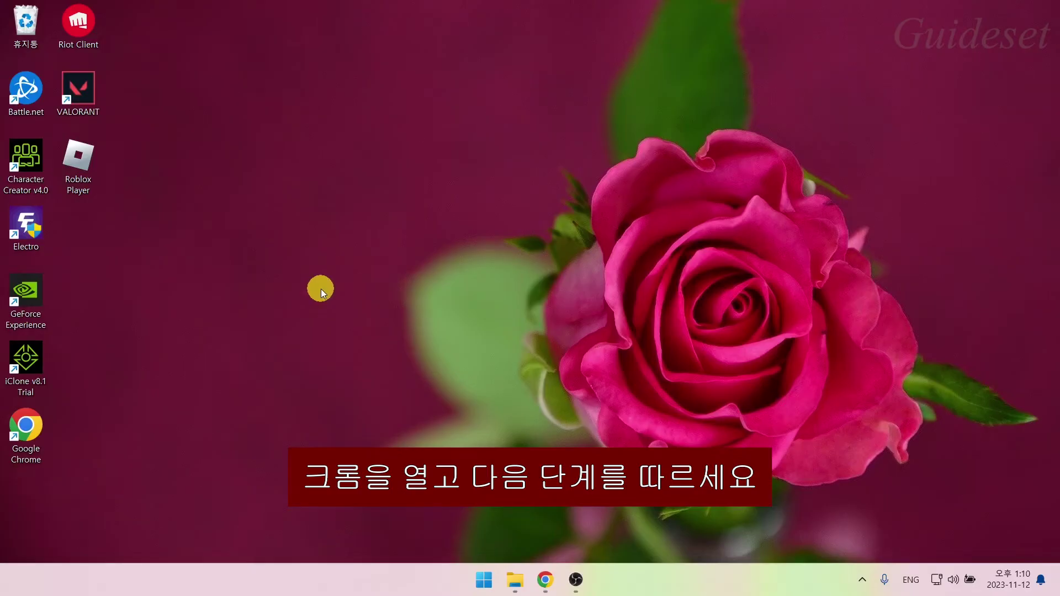
# Launch Google Chrome and open the list of all site data and permissions in its third-party cookie settings.
pyautogui.click(546, 580)
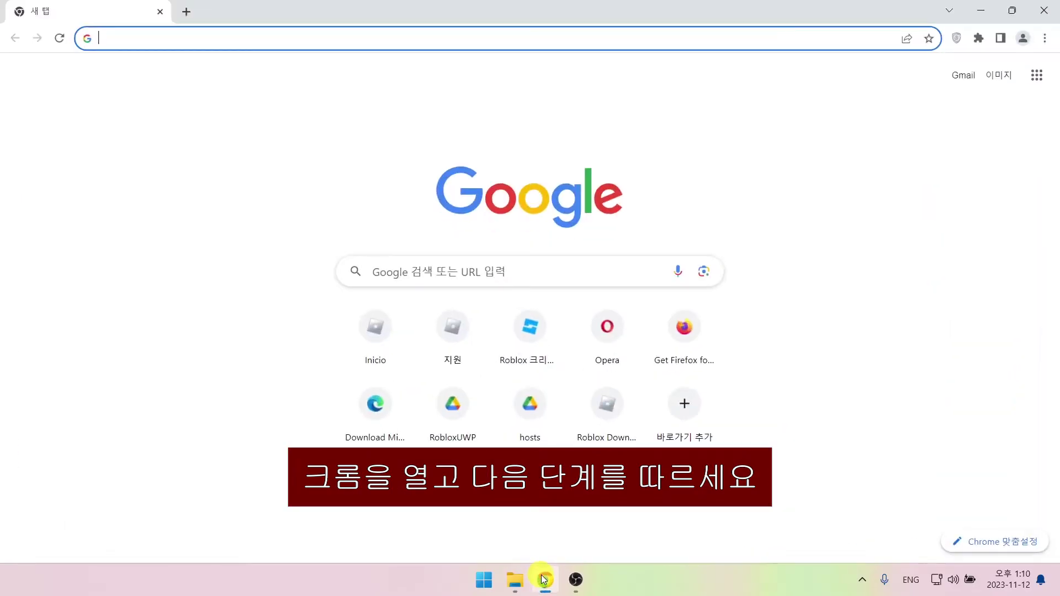
pyautogui.click(1045, 37)
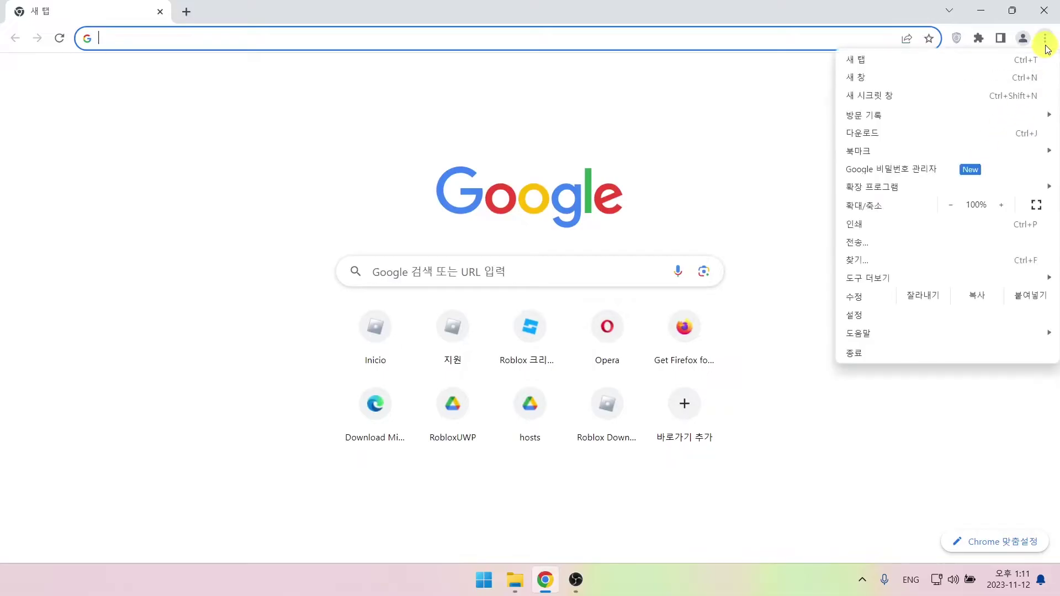
pyautogui.click(855, 317)
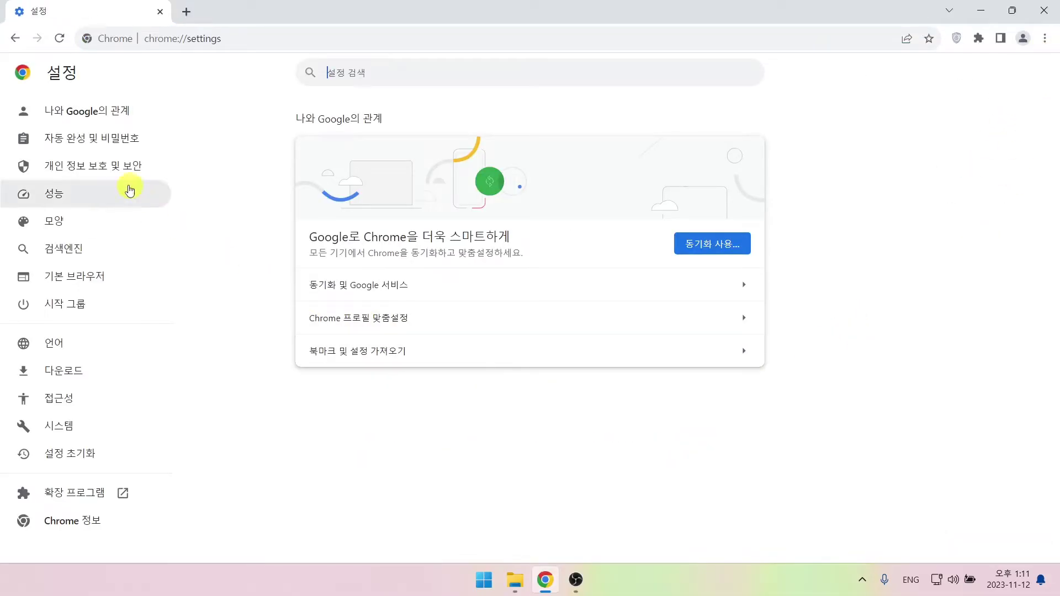
pyautogui.click(97, 169)
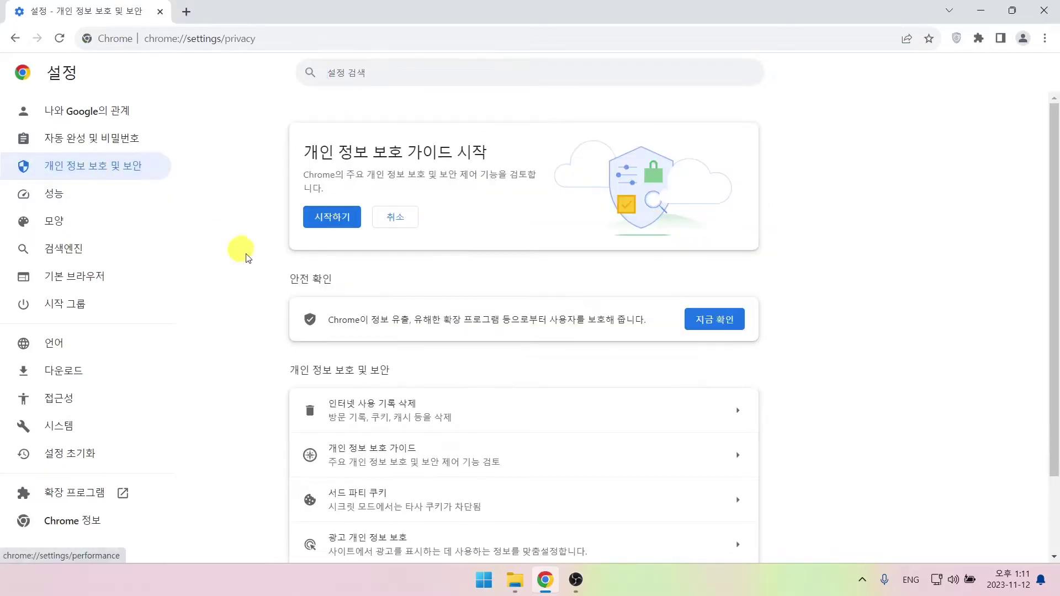
pyautogui.scroll(-2, 360, 313)
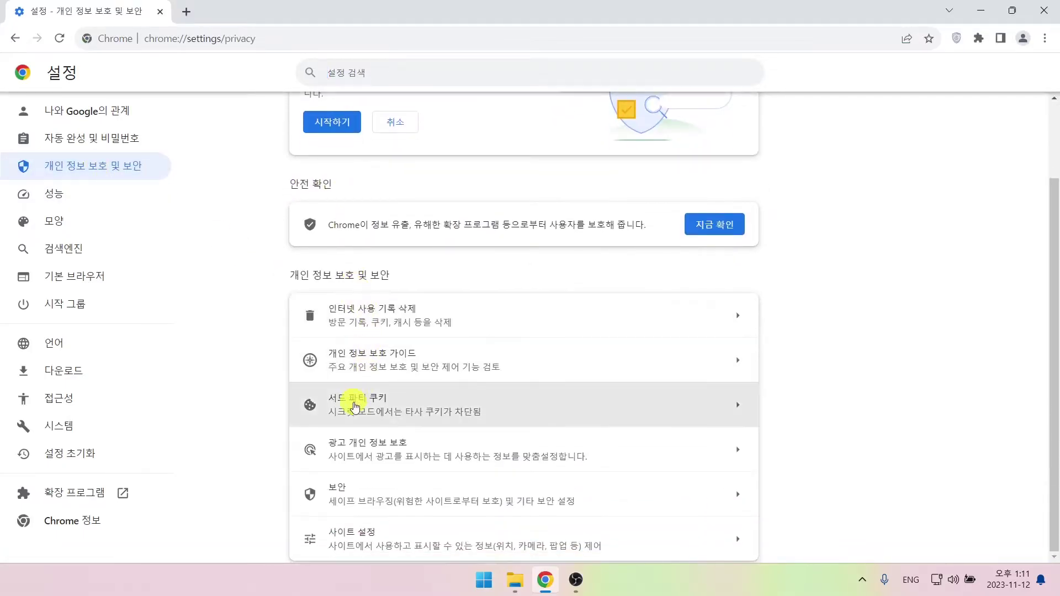
pyautogui.click(355, 407)
pyautogui.scroll(-5, 355, 407)
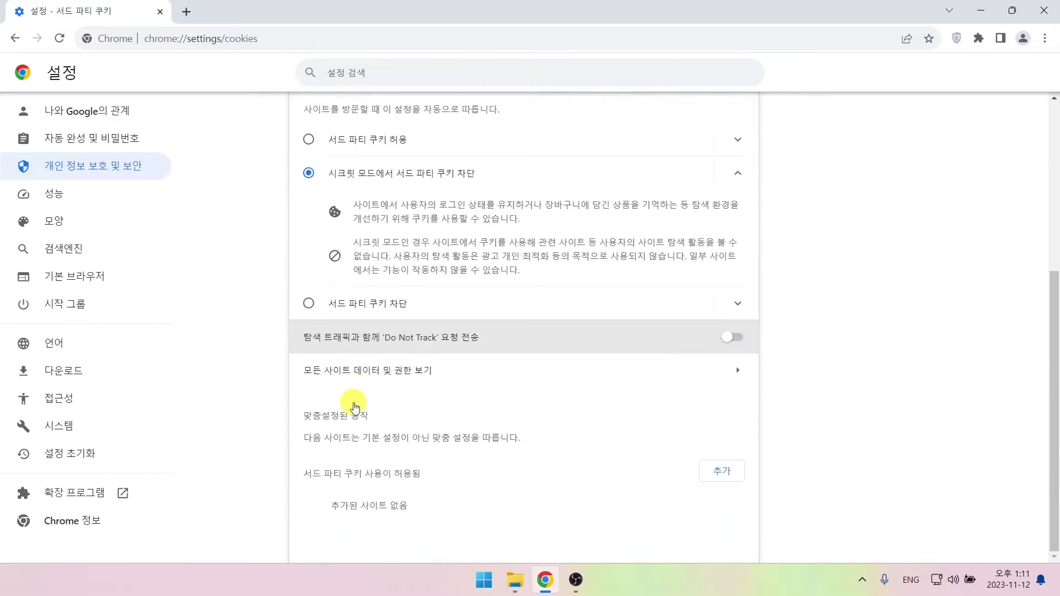
pyautogui.click(344, 378)
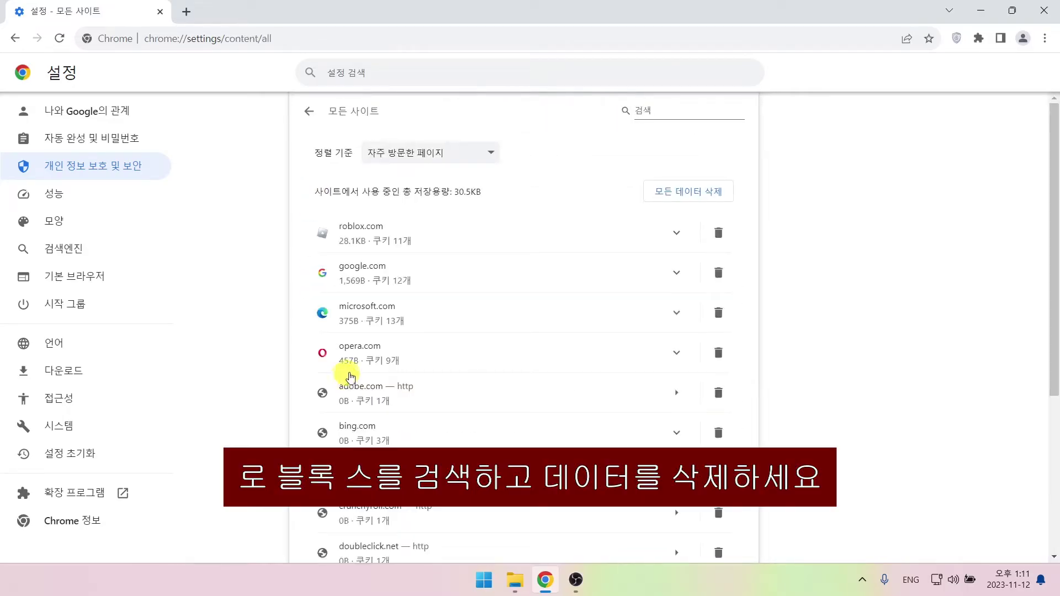
# Find roblox in the site list, delete all of roblox.com's site data and permissions, and close Chrome.
pyautogui.click(653, 111)
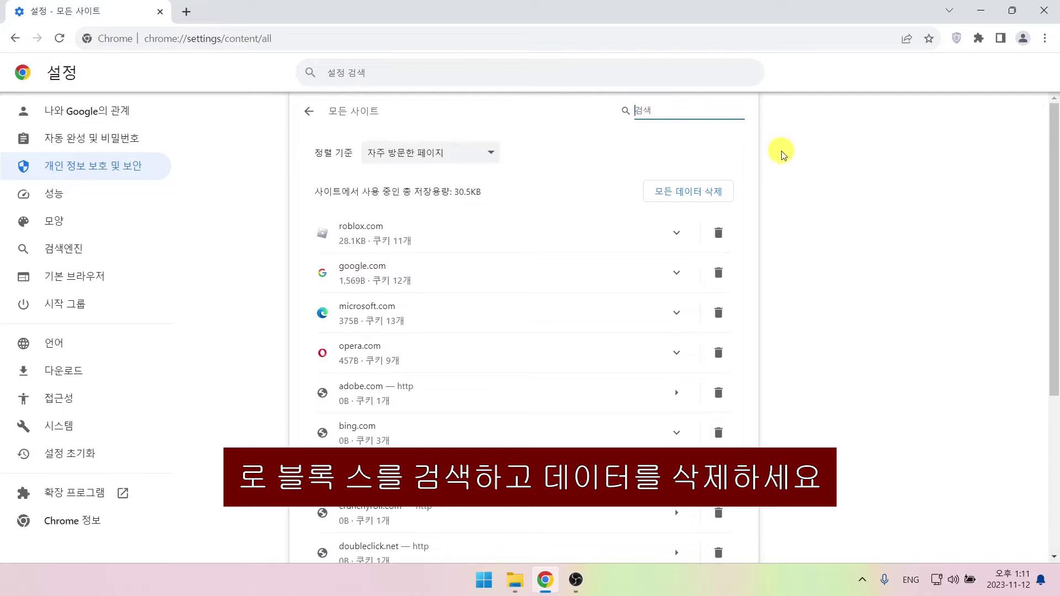
pyautogui.write('roblox')
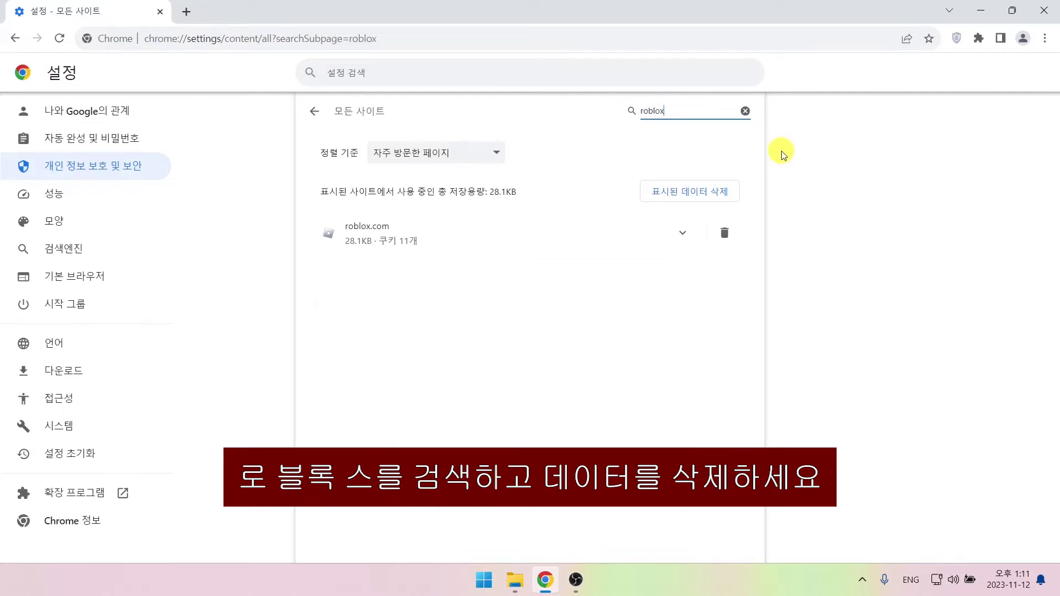
pyautogui.click(724, 234)
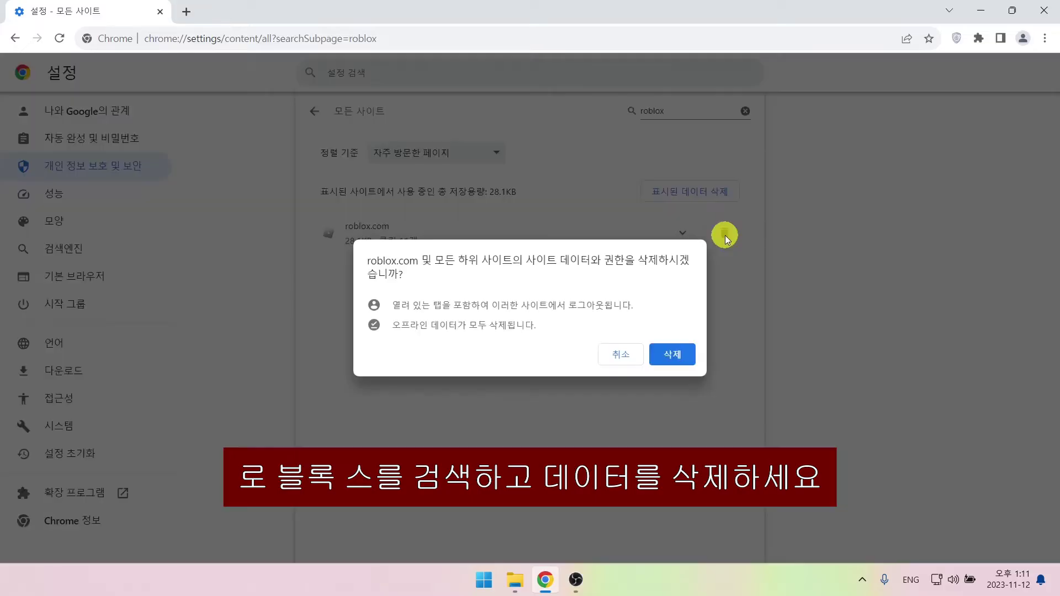
pyautogui.click(683, 361)
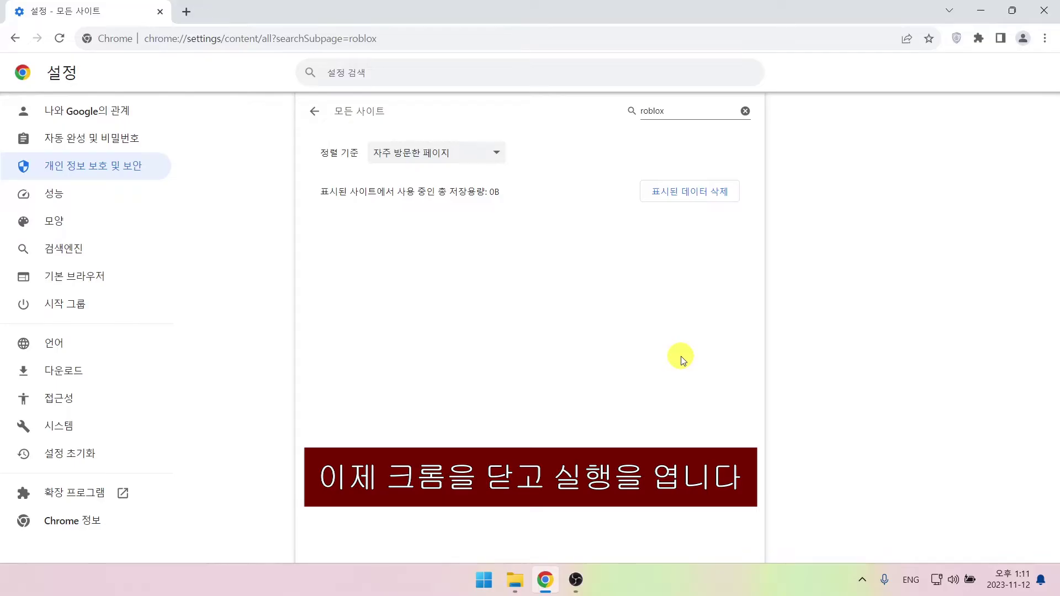
pyautogui.click(1045, 10)
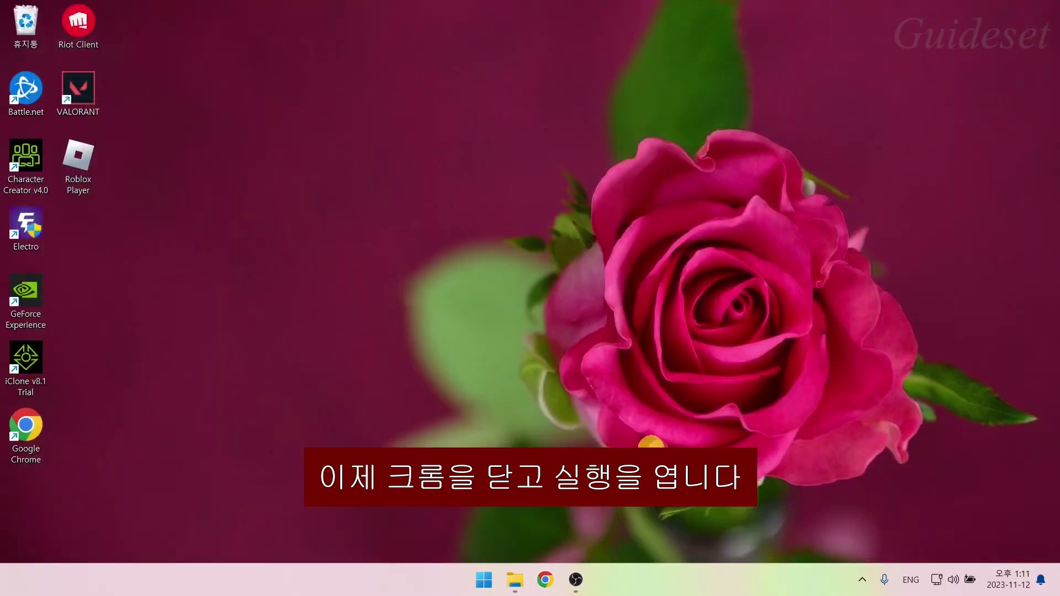
# Open the user's temporary files folder by running %temp% with the Windows Run command.
pyautogui.rightClick(484, 579)
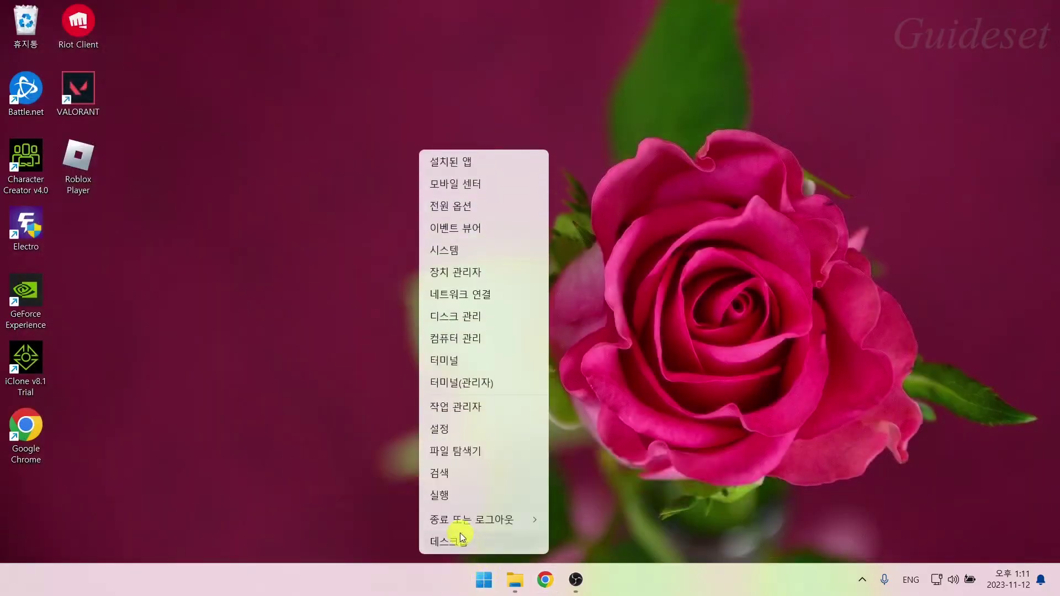
pyautogui.click(434, 496)
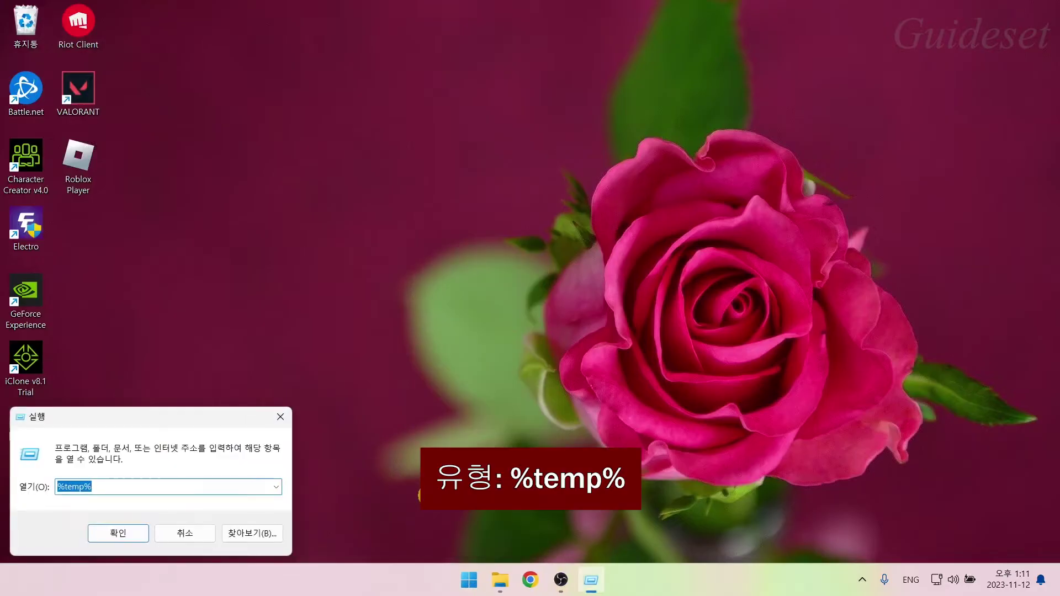
pyautogui.click(145, 491)
pyautogui.moveTo(144, 491); pyautogui.dragTo(33, 490)
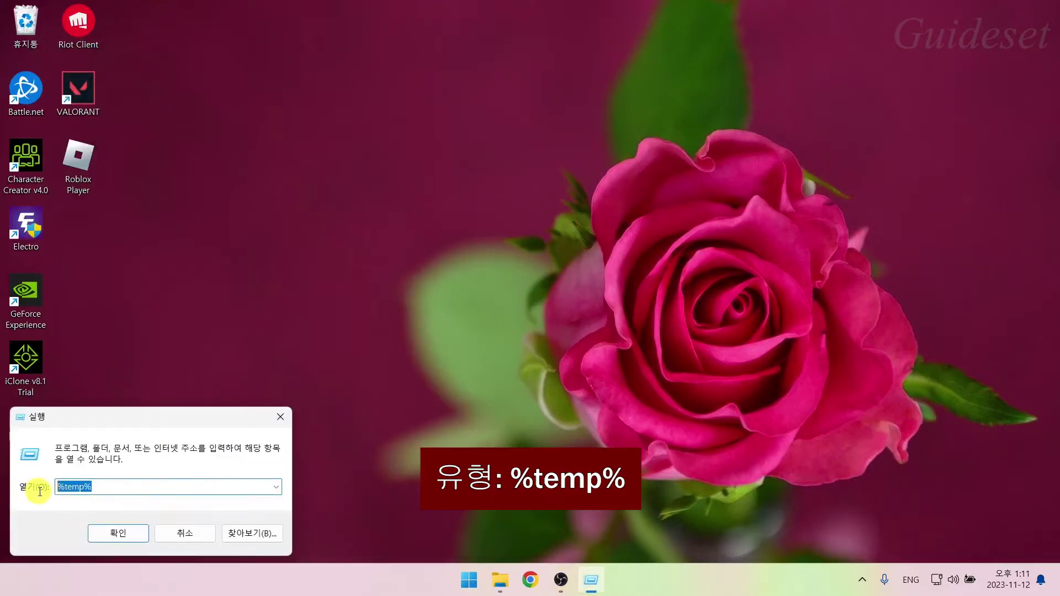
pyautogui.moveTo(111, 490); pyautogui.dragTo(40, 491)
pyautogui.click(111, 491)
pyautogui.click(114, 490)
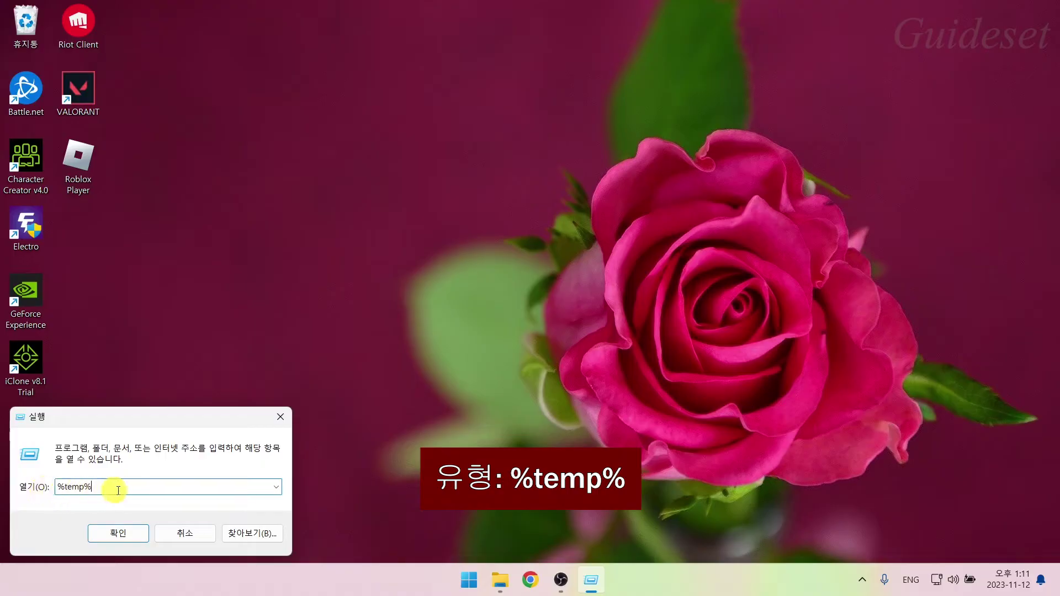
pyautogui.click(117, 532)
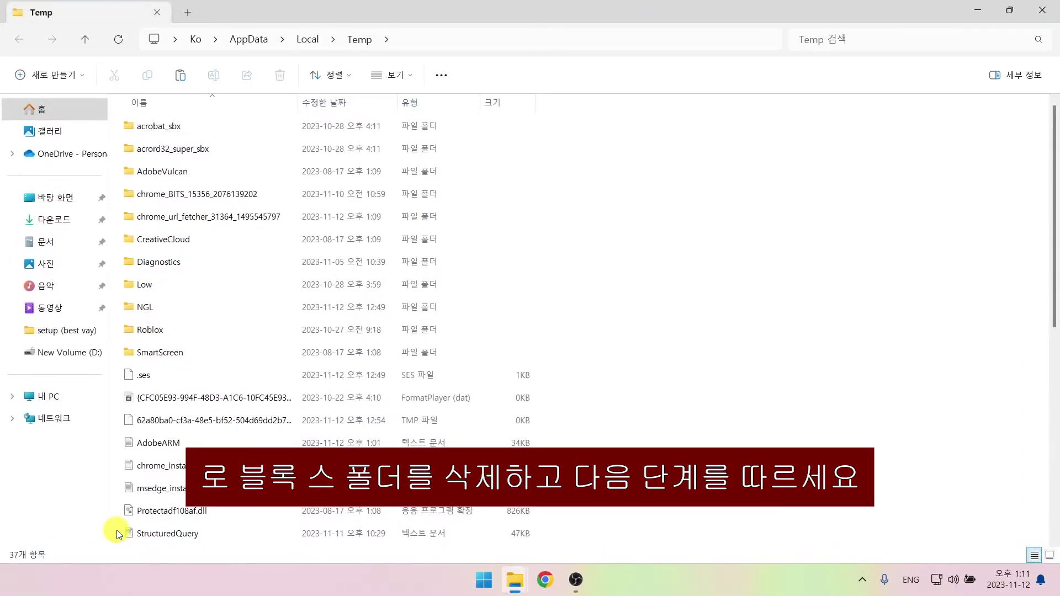
# Delete the Roblox folder from the Temp folder and close File Explorer.
pyautogui.click(181, 332)
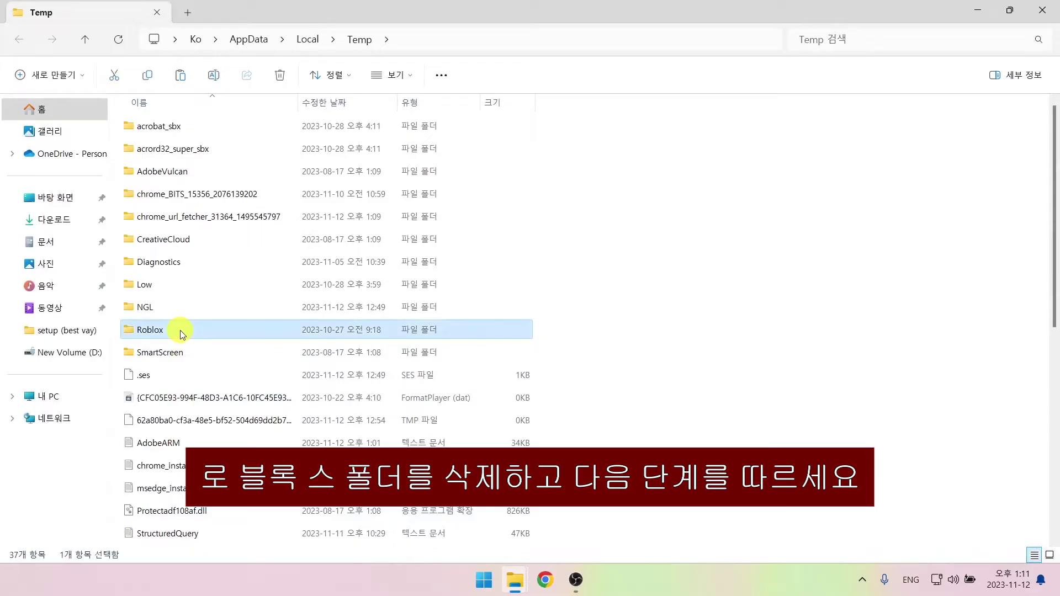
pyautogui.rightClick(182, 333)
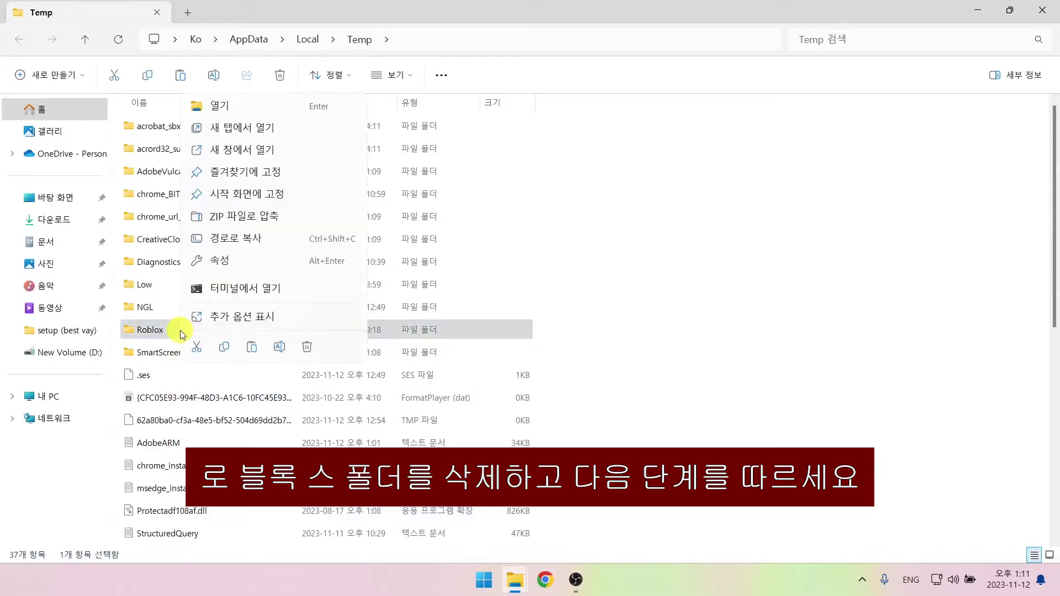
pyautogui.click(307, 348)
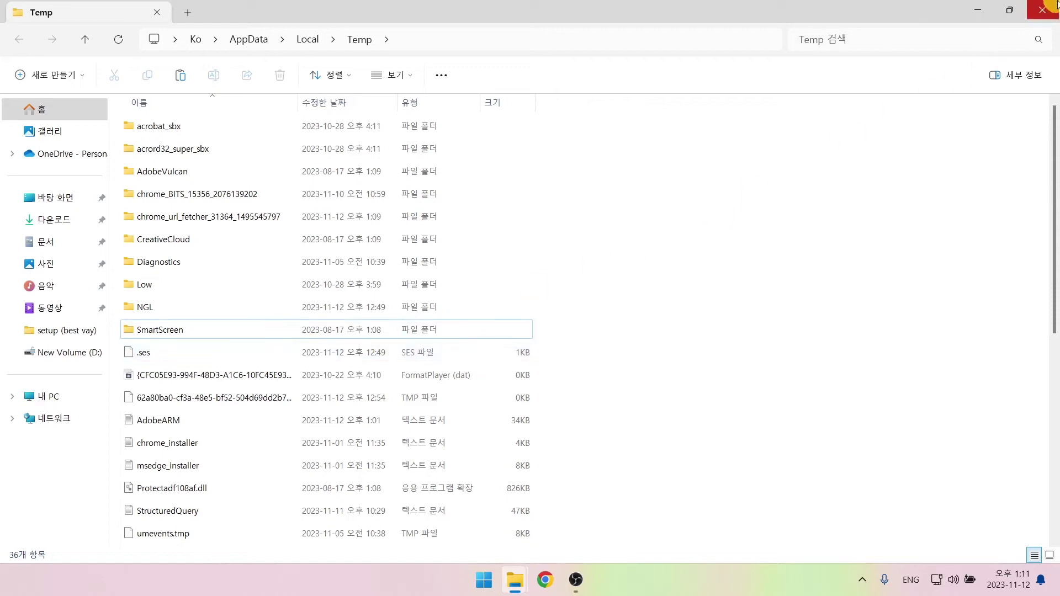
pyautogui.click(1043, 10)
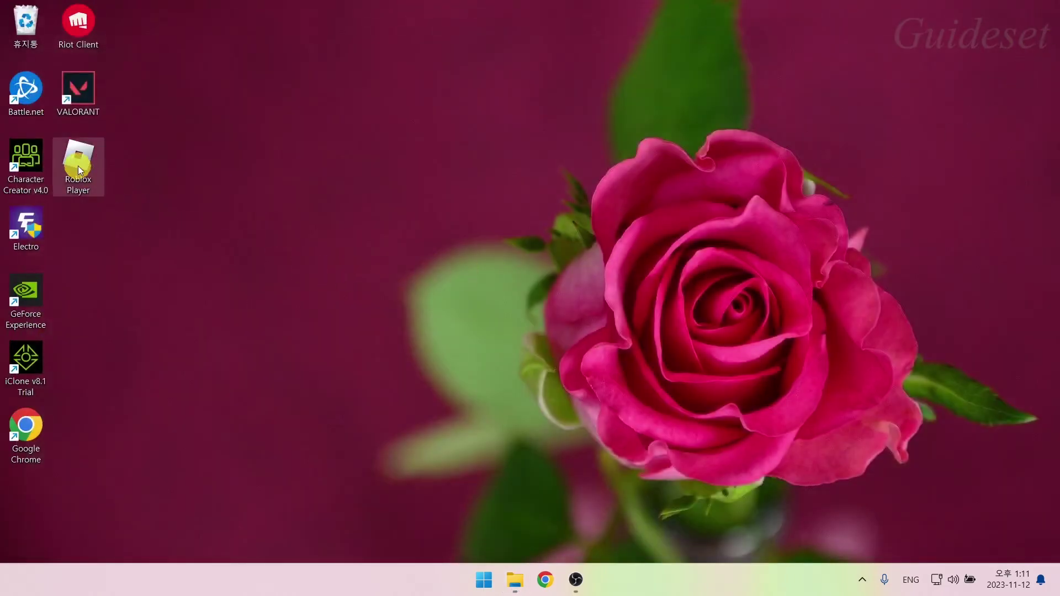
# Open the properties of the desktop's Roblox Player and set it to run in compatibility mode for Windows 8.
pyautogui.rightClick(78, 166)
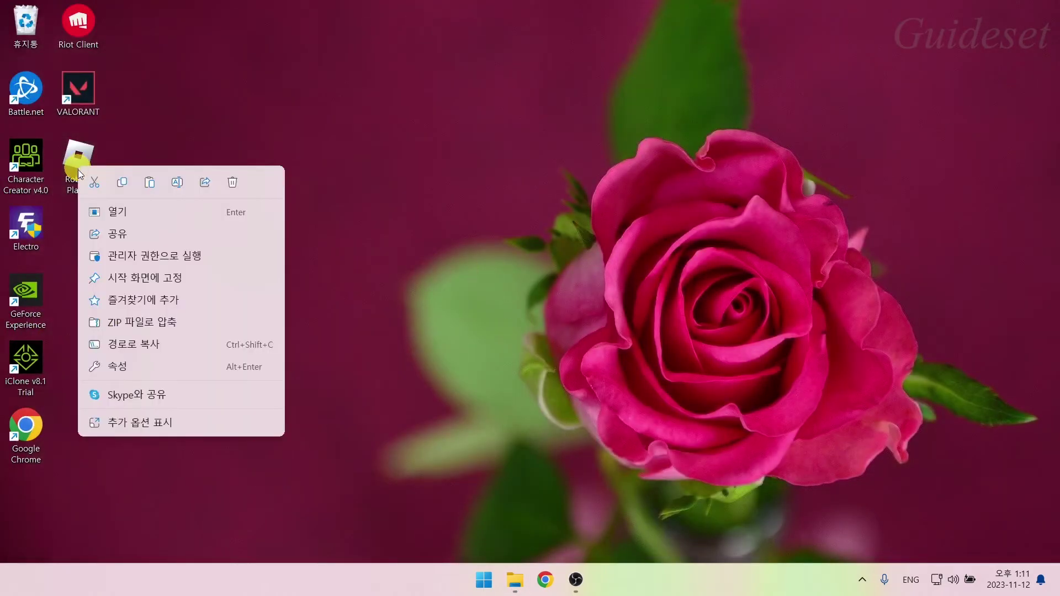
pyautogui.click(116, 368)
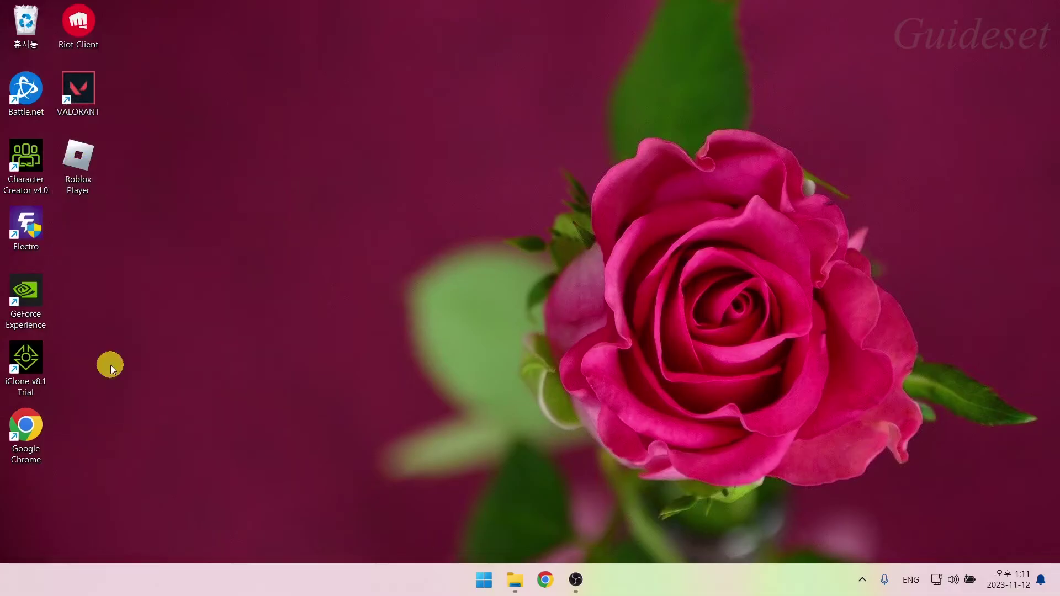
pyautogui.click(140, 167)
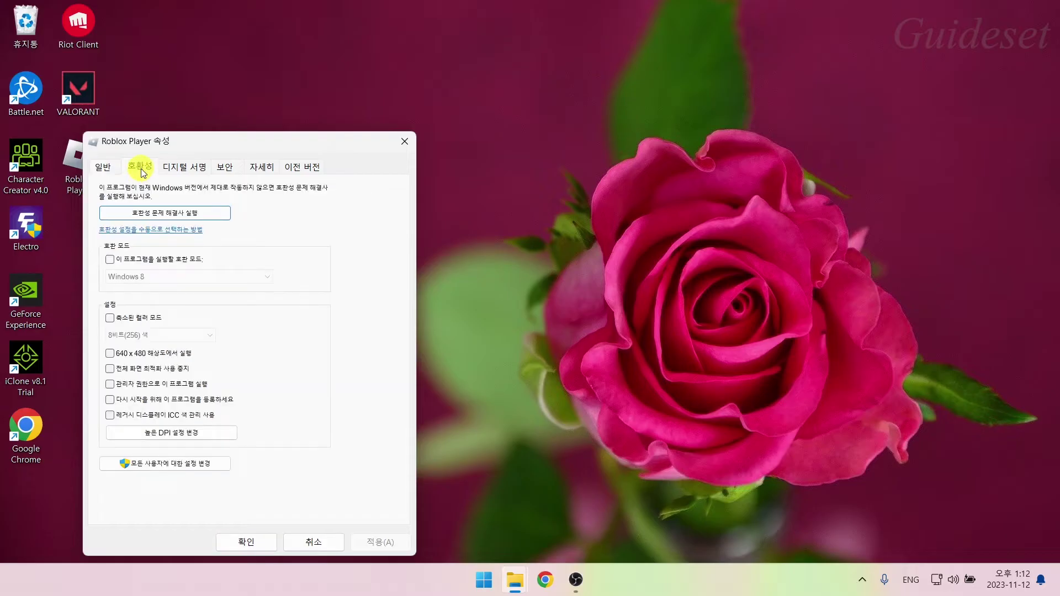
pyautogui.click(110, 259)
pyautogui.click(130, 276)
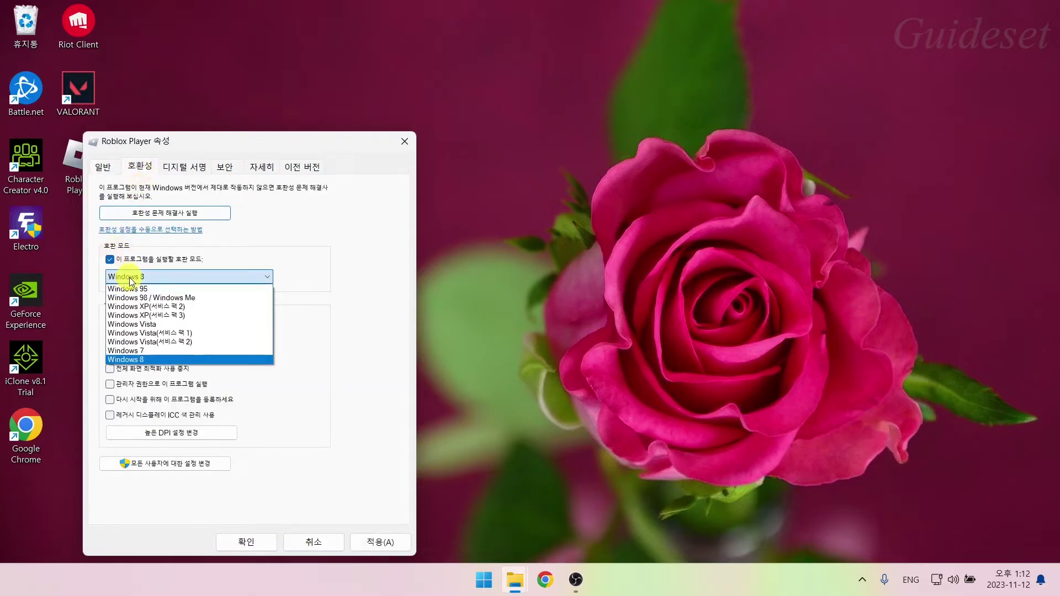
pyautogui.click(132, 359)
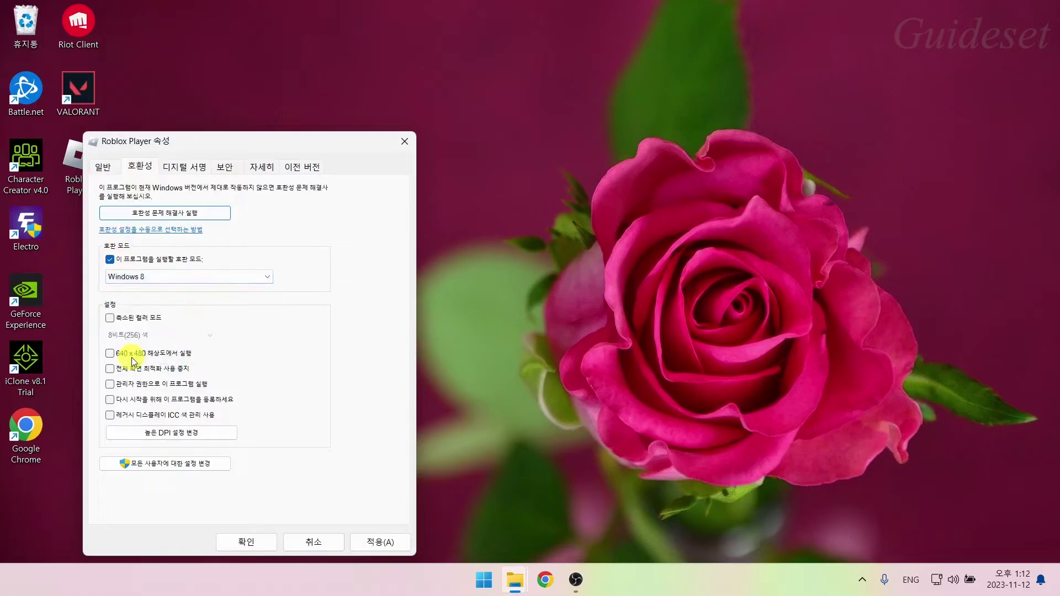
# Disable fullscreen optimizations and enable running as administrator for Roblox Player, and apply the properties.
pyautogui.click(110, 369)
pyautogui.click(110, 385)
pyautogui.click(386, 543)
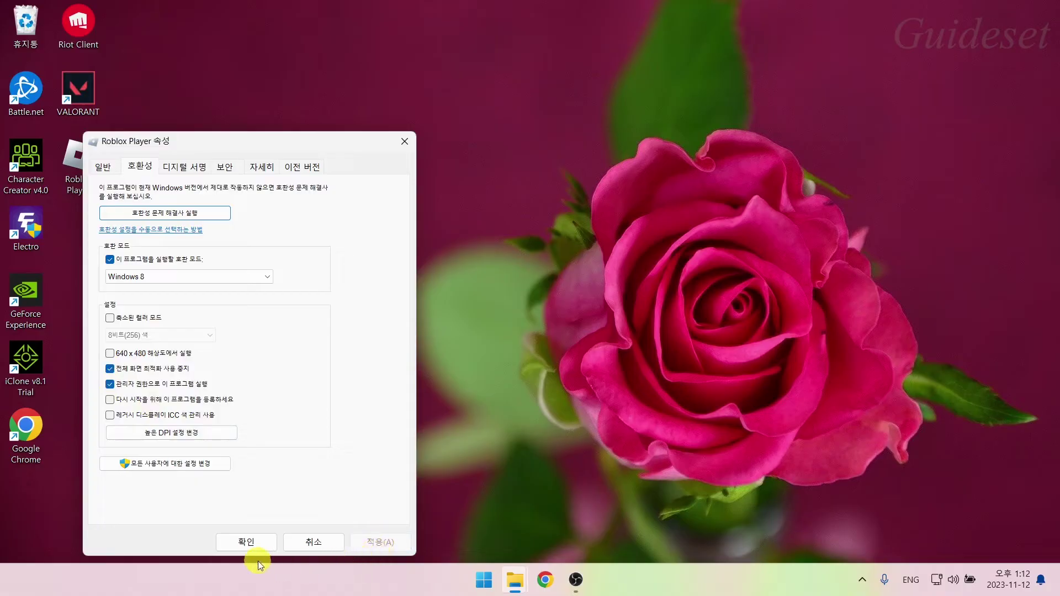
pyautogui.click(246, 543)
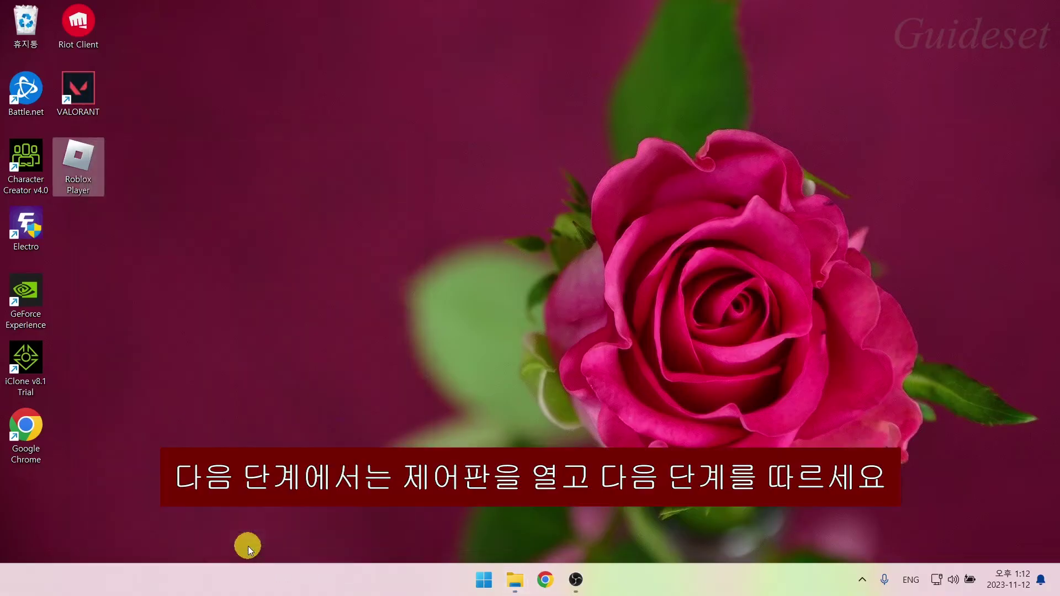
pyautogui.click(248, 546)
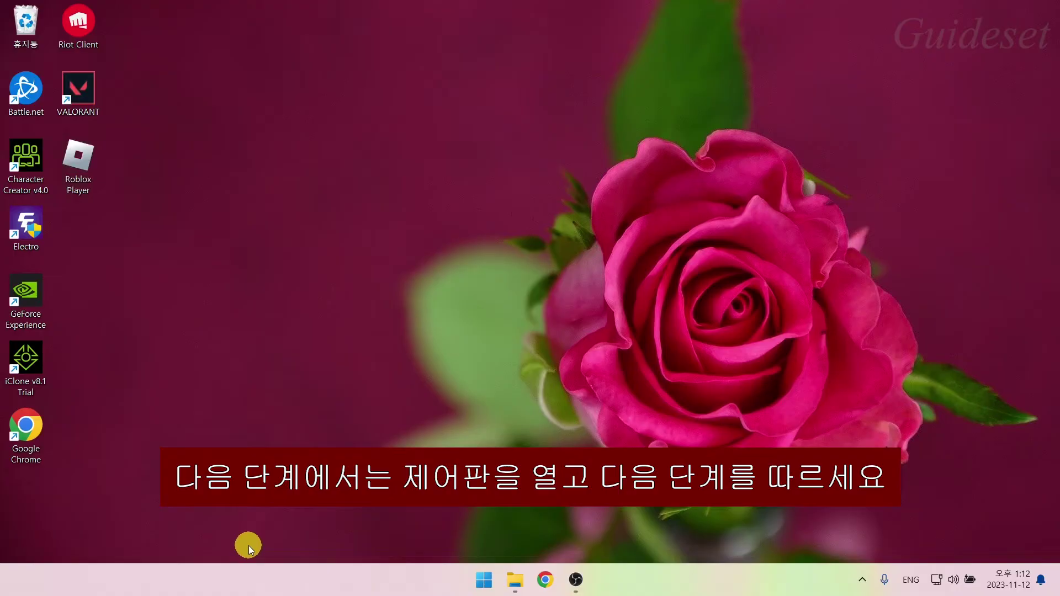
# Open Control Panel and bring up the list of apps allowed through Windows Defender Firewall under System and Security.
pyautogui.click(481, 588)
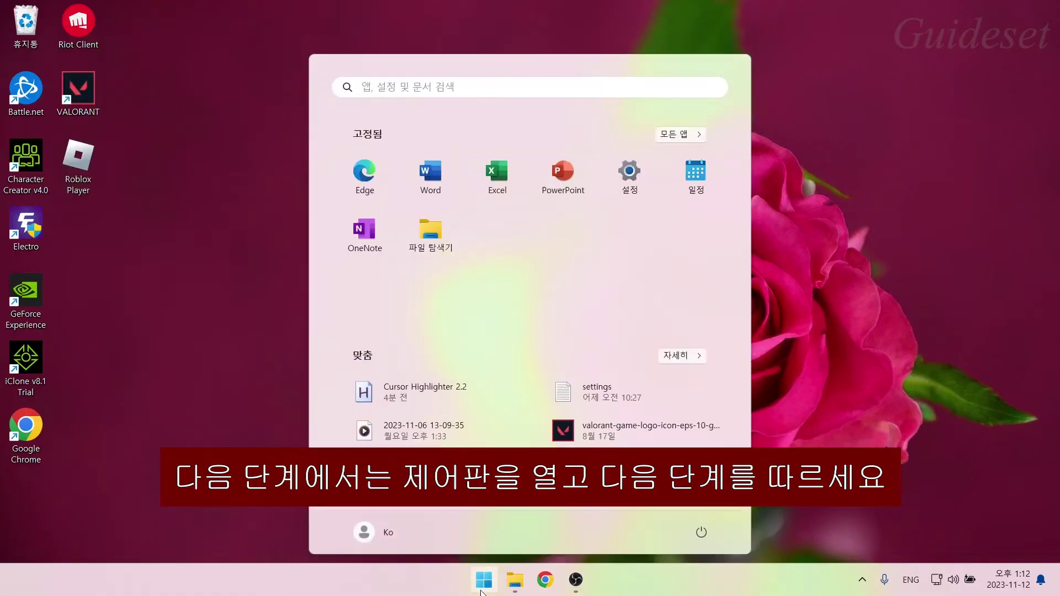
pyautogui.write('p')
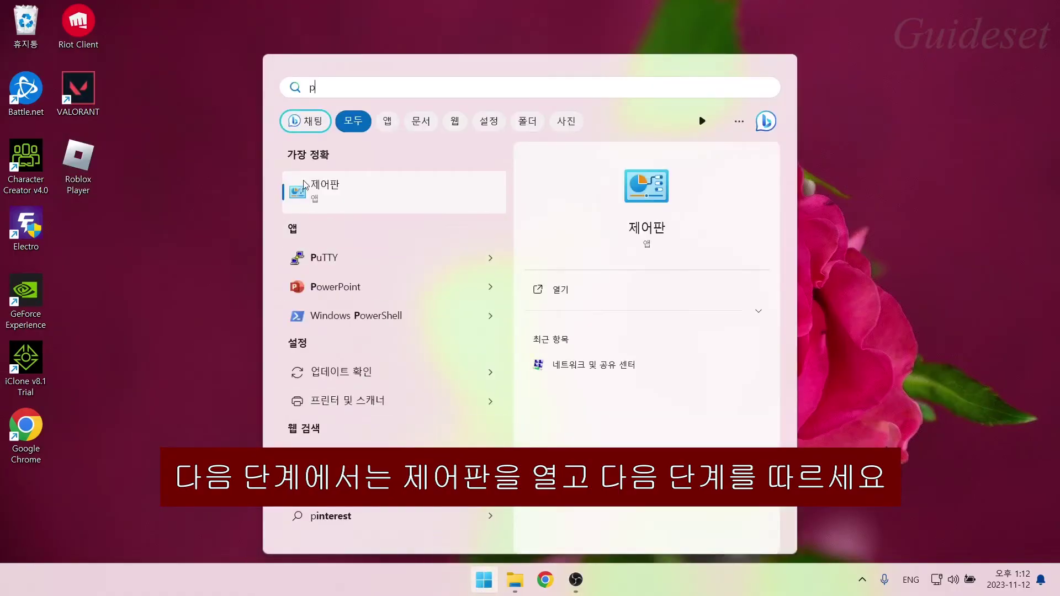
pyautogui.click(327, 196)
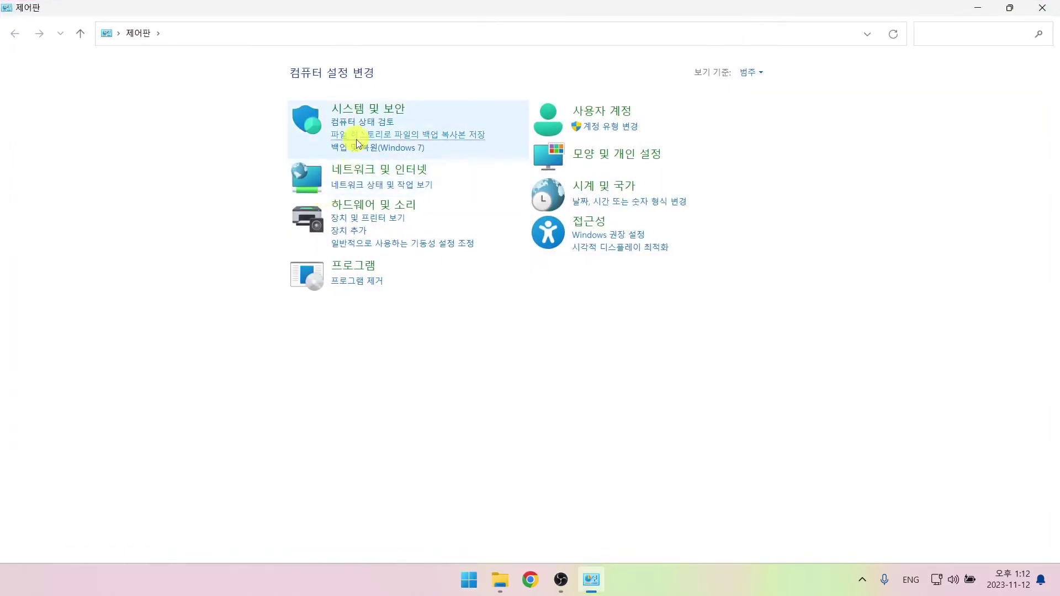
pyautogui.click(359, 109)
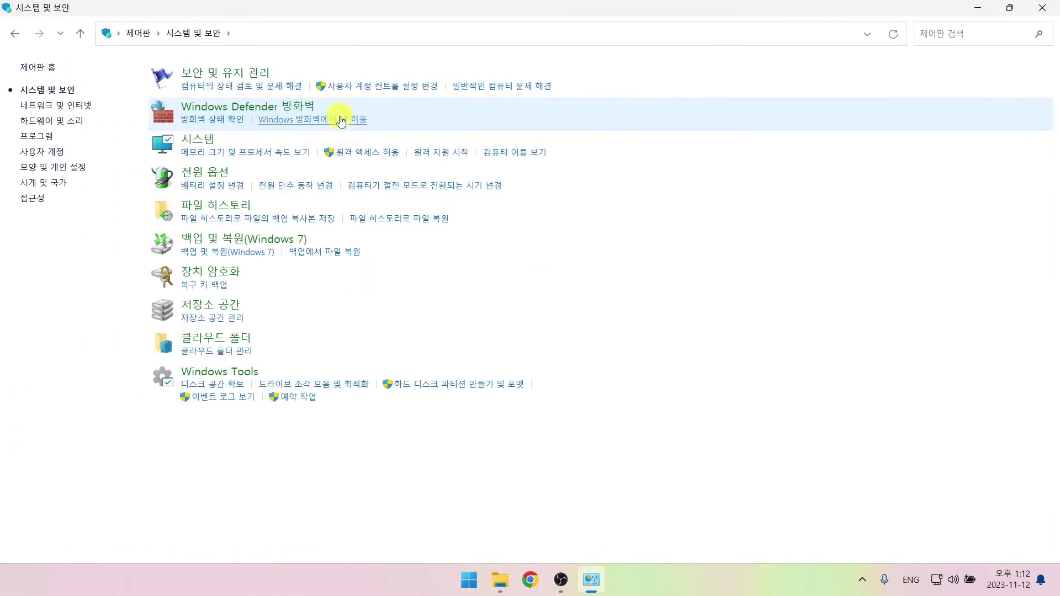
pyautogui.click(241, 106)
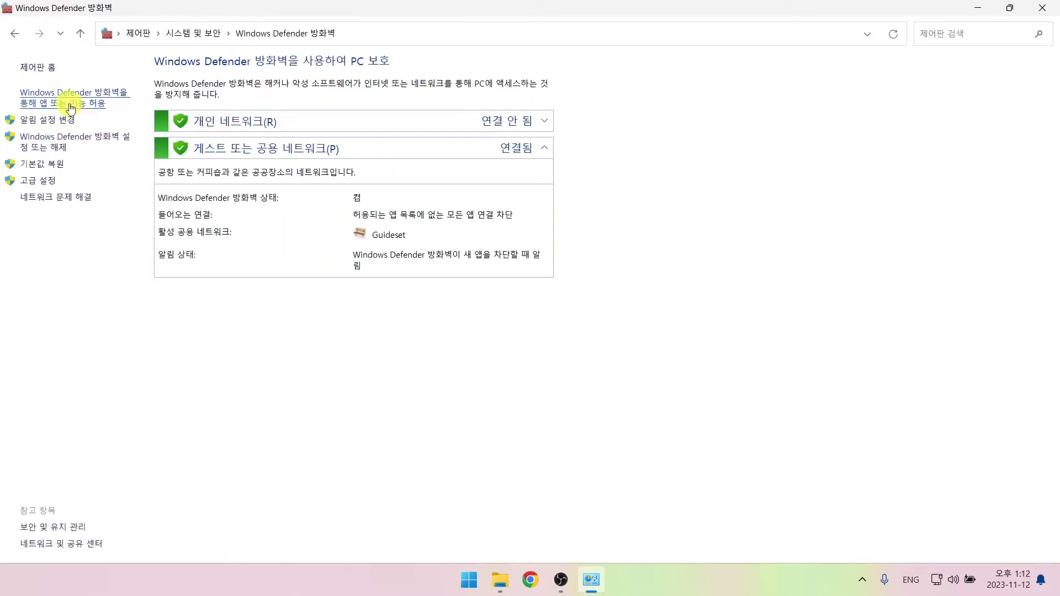
pyautogui.click(70, 107)
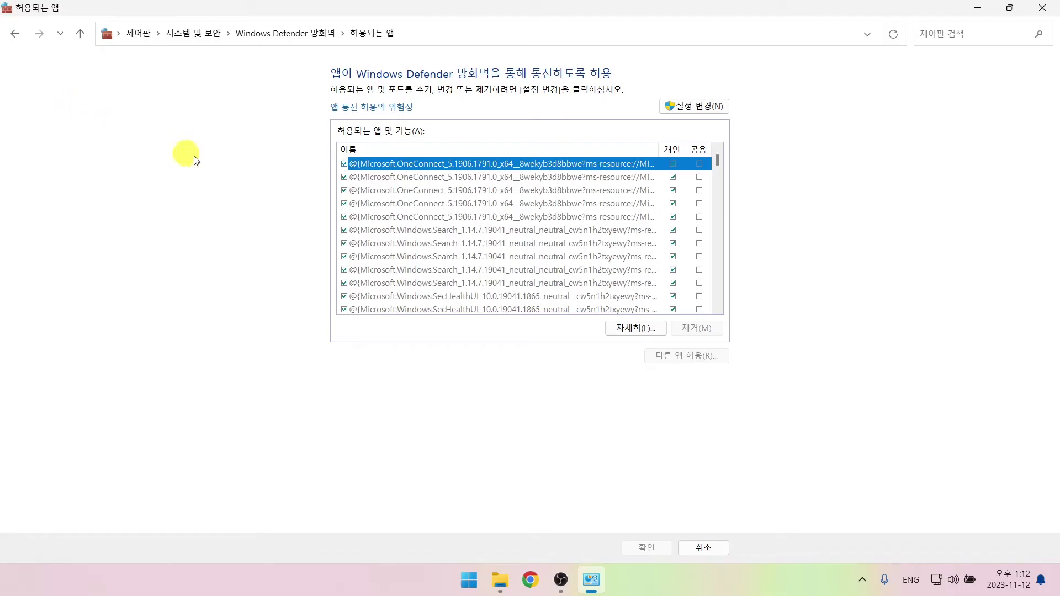
# Unlock the allowed apps settings and add RobloxPlayerLauncher from the Roblox version folder to the firewall's allowed apps.
pyautogui.click(699, 107)
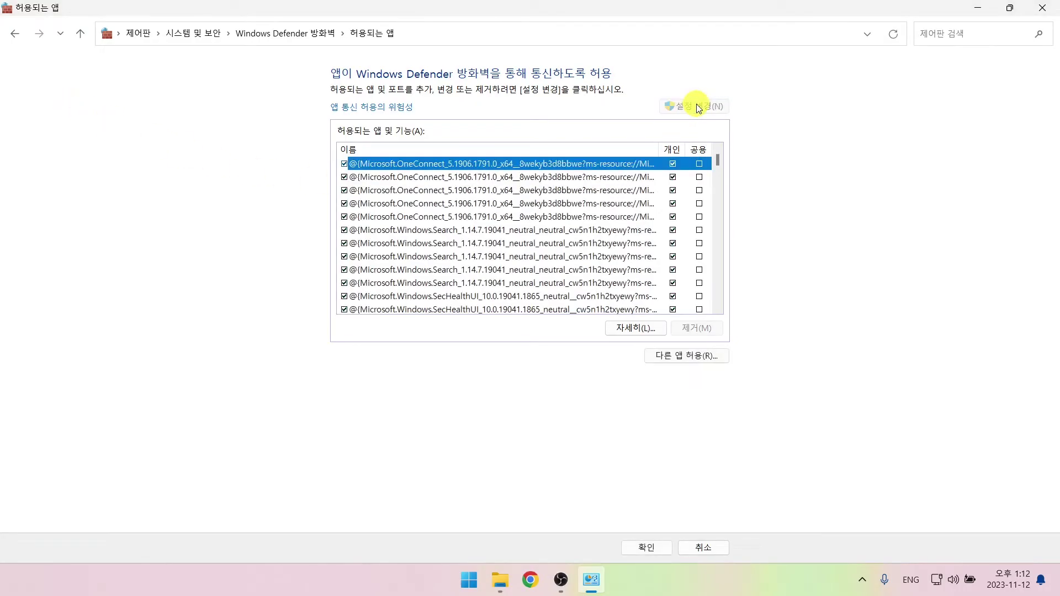
pyautogui.click(683, 356)
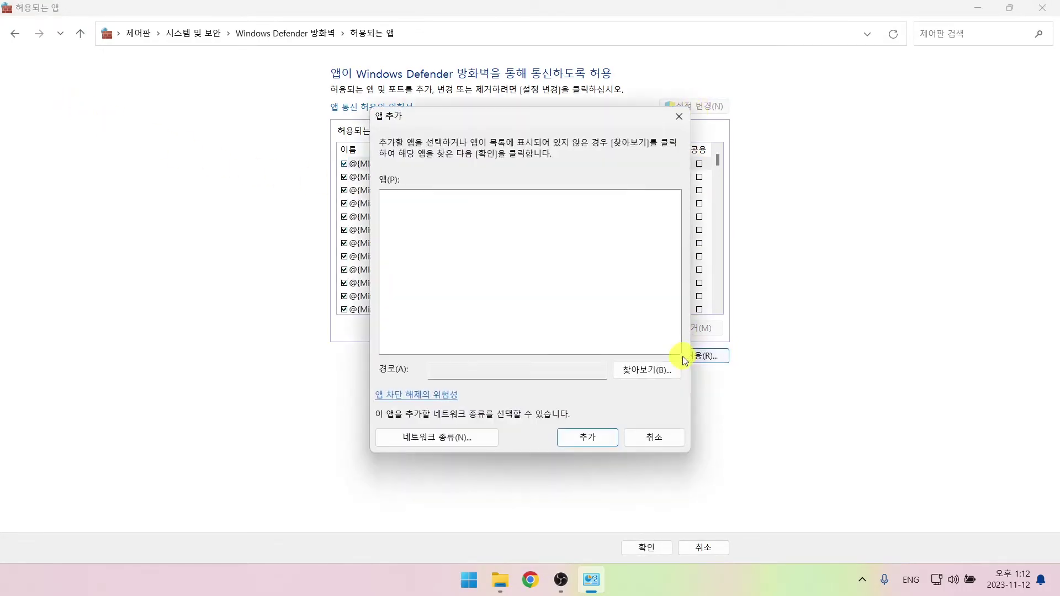
pyautogui.click(642, 373)
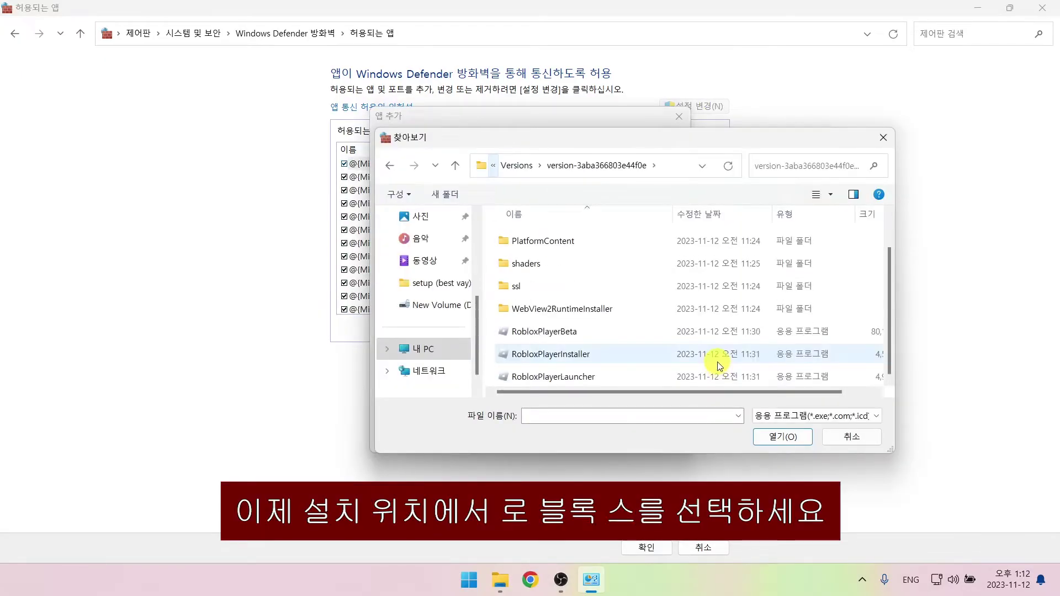
pyautogui.click(552, 376)
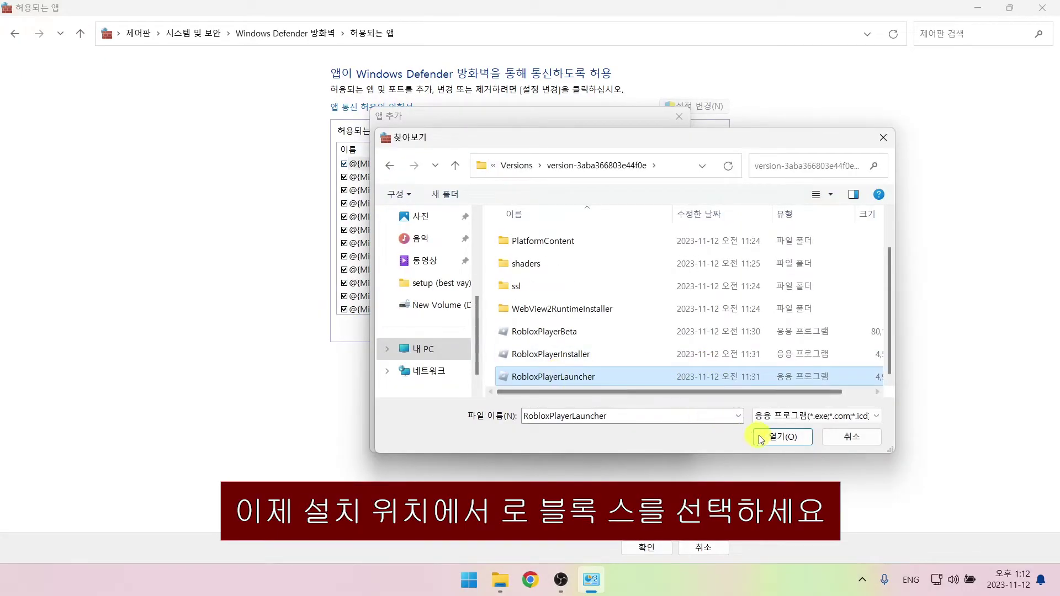
pyautogui.click(780, 442)
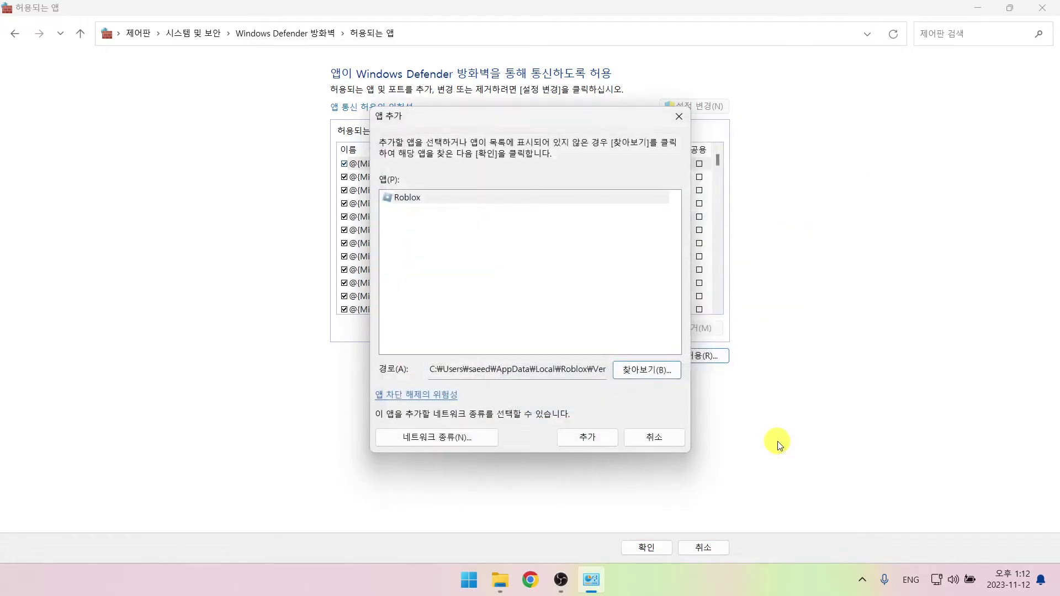
pyautogui.click(588, 437)
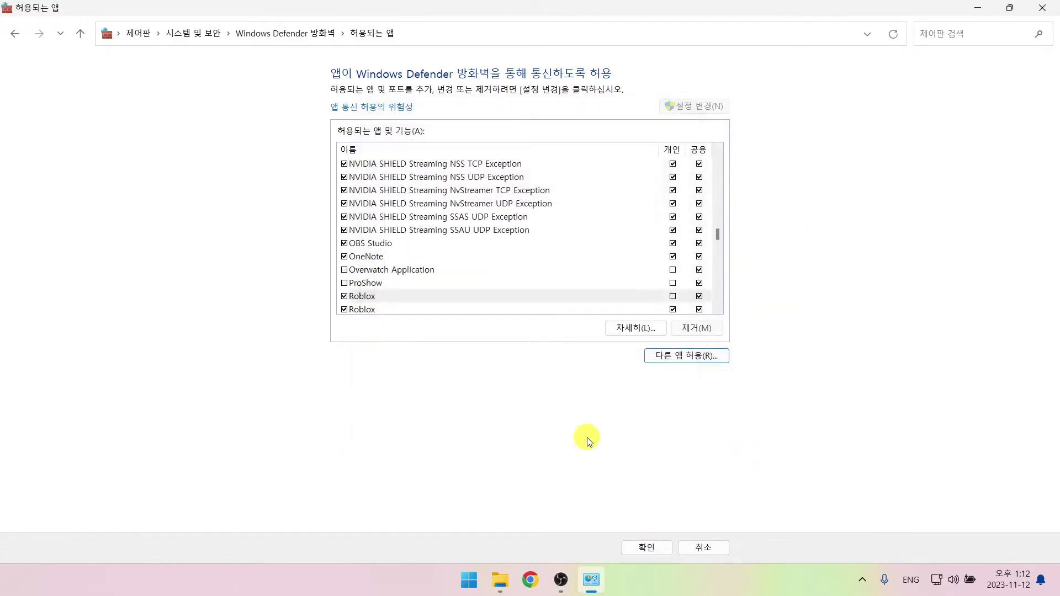
# Allow the newly added Roblox entry on private networks, confirm the firewall changes and close Control Panel.
pyautogui.click(673, 298)
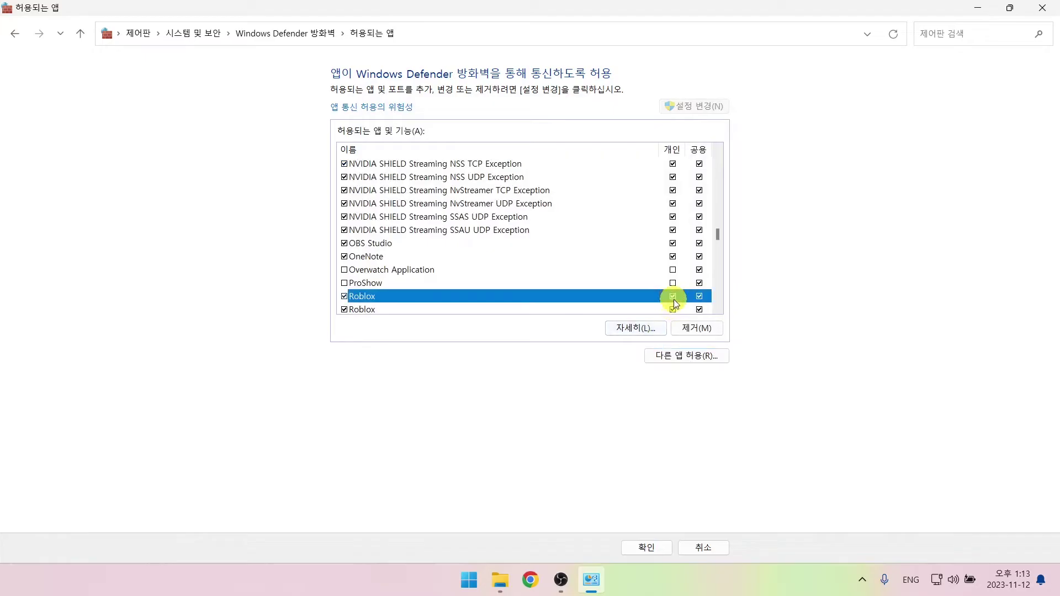
pyautogui.click(644, 551)
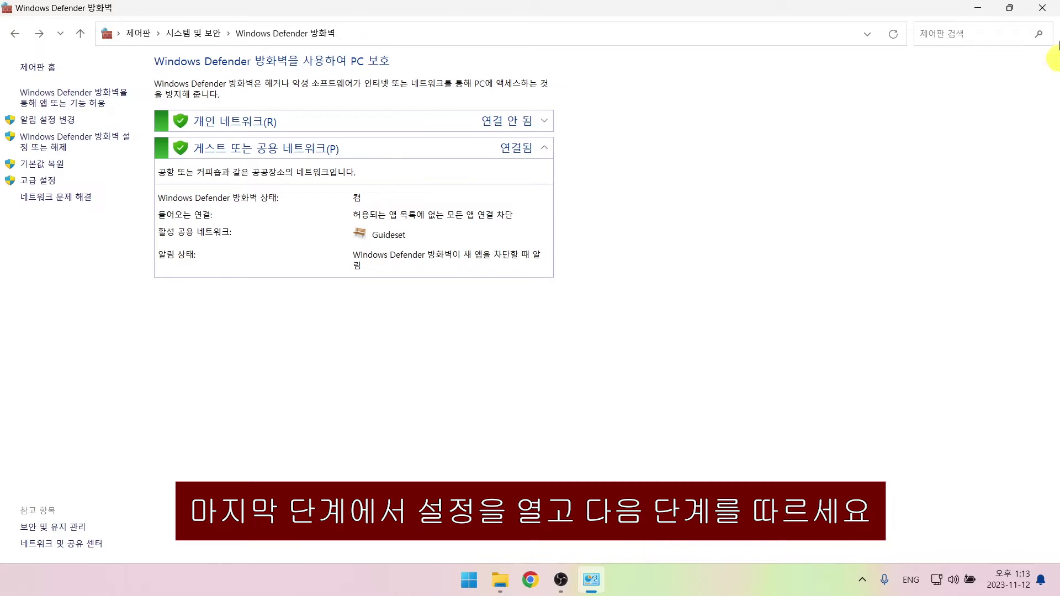
pyautogui.hotkey('alt', 'F4')
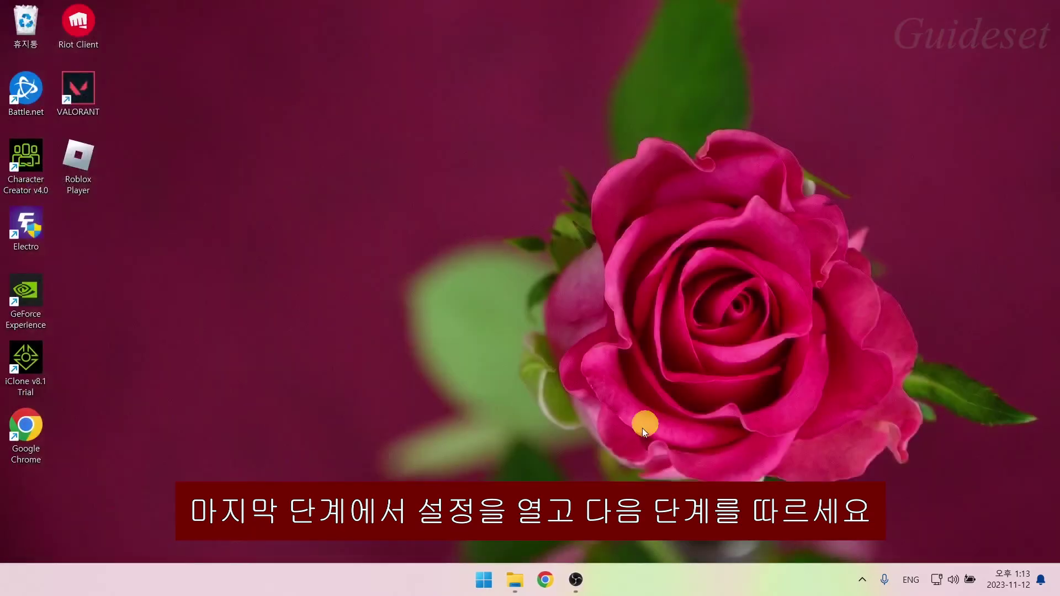
# Open Windows Settings and go to the Graphics page within the System display settings.
pyautogui.click(492, 581)
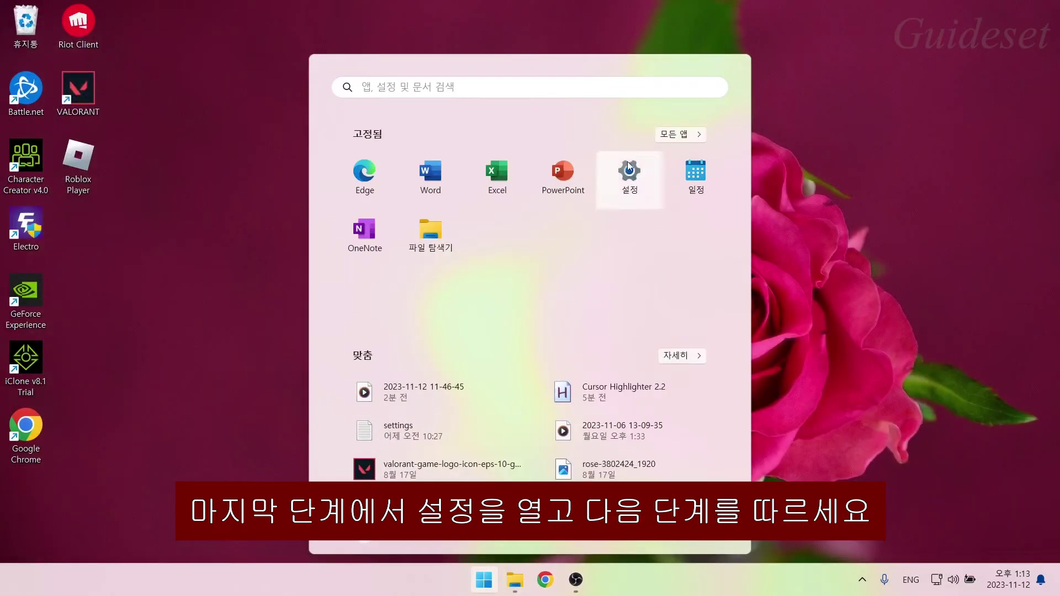
pyautogui.click(638, 184)
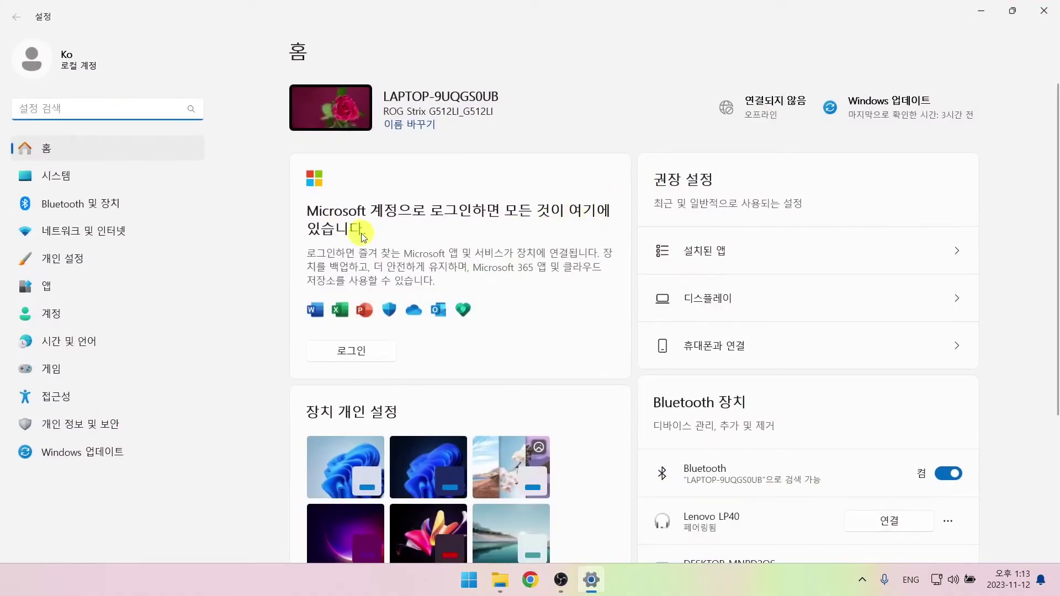
pyautogui.click(49, 181)
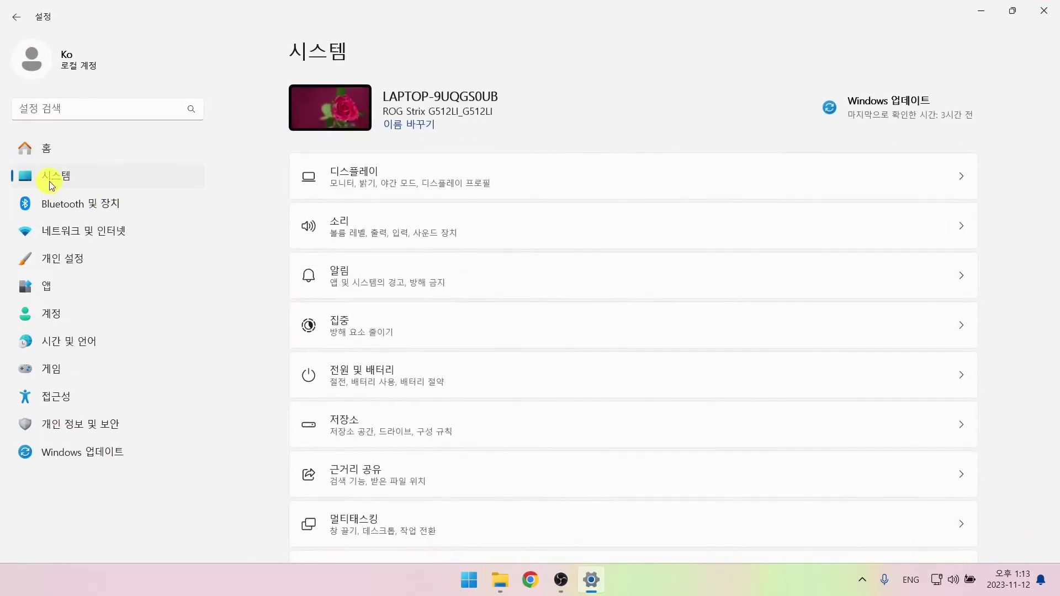
pyautogui.click(347, 173)
pyautogui.scroll(-5, 343, 174)
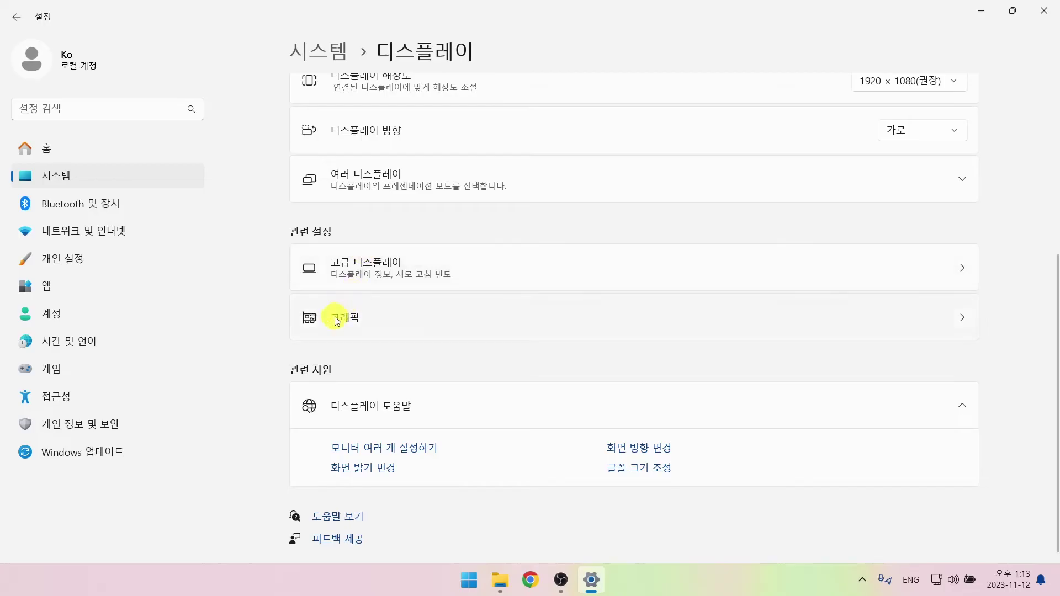
pyautogui.click(336, 319)
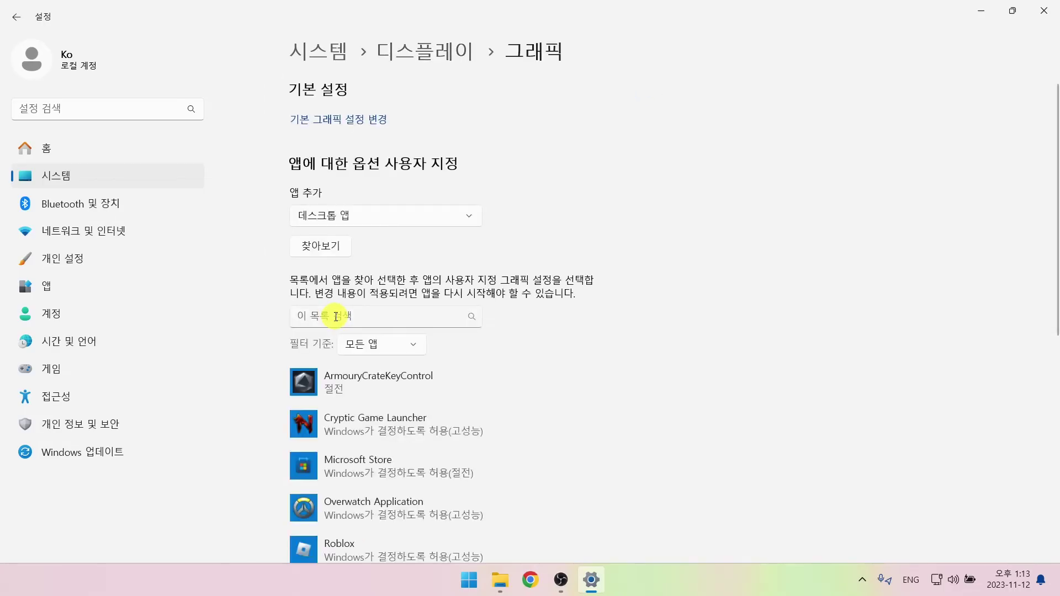
# Add RobloxPlayerLauncher from the Roblox version folder as a desktop app with custom graphics options.
pyautogui.click(318, 246)
pyautogui.scroll(-1, 310, 238)
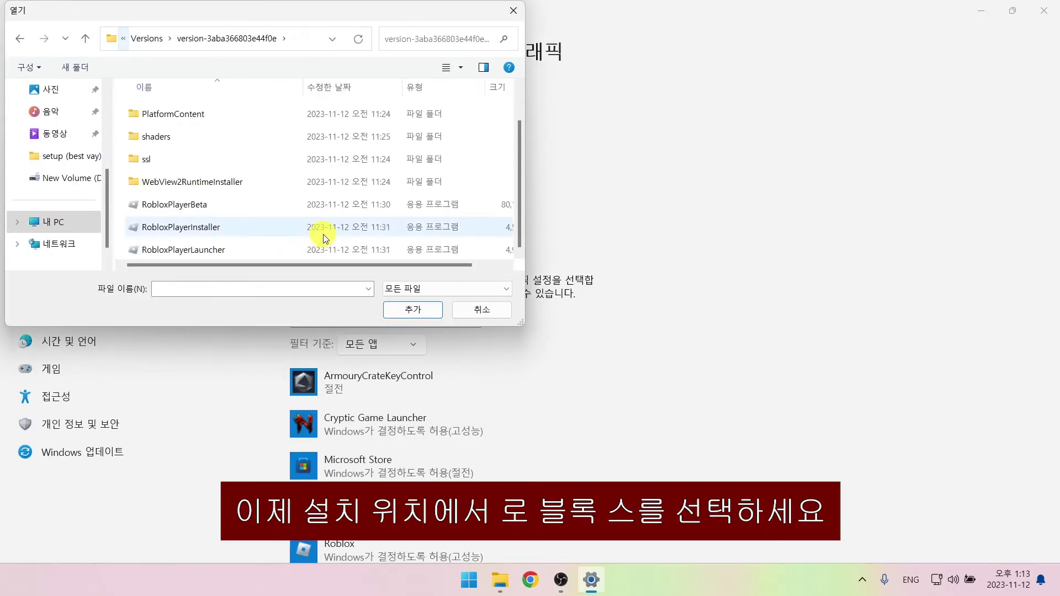
pyautogui.click(173, 249)
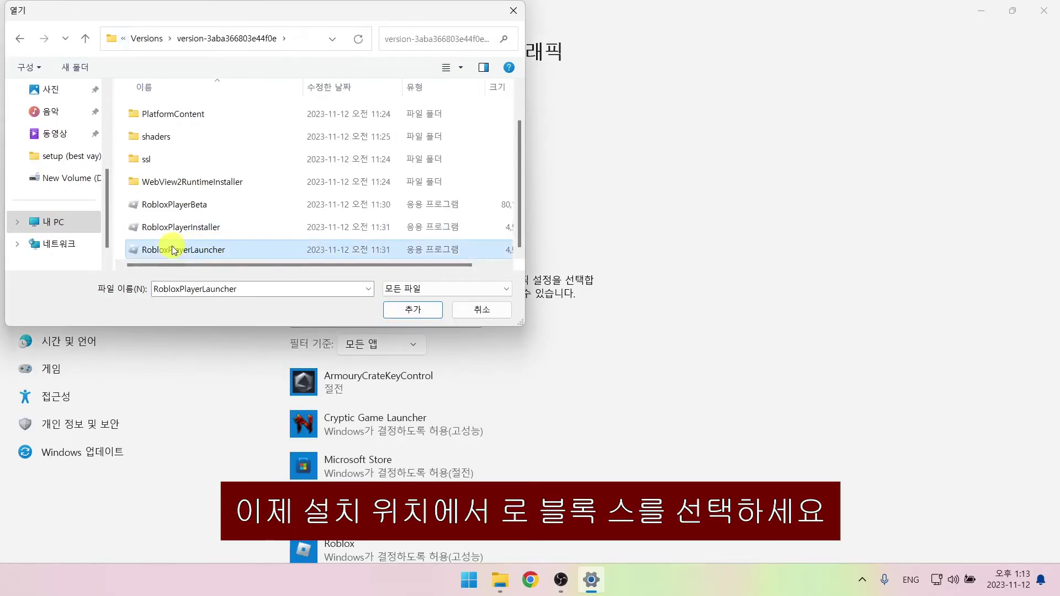
pyautogui.click(419, 313)
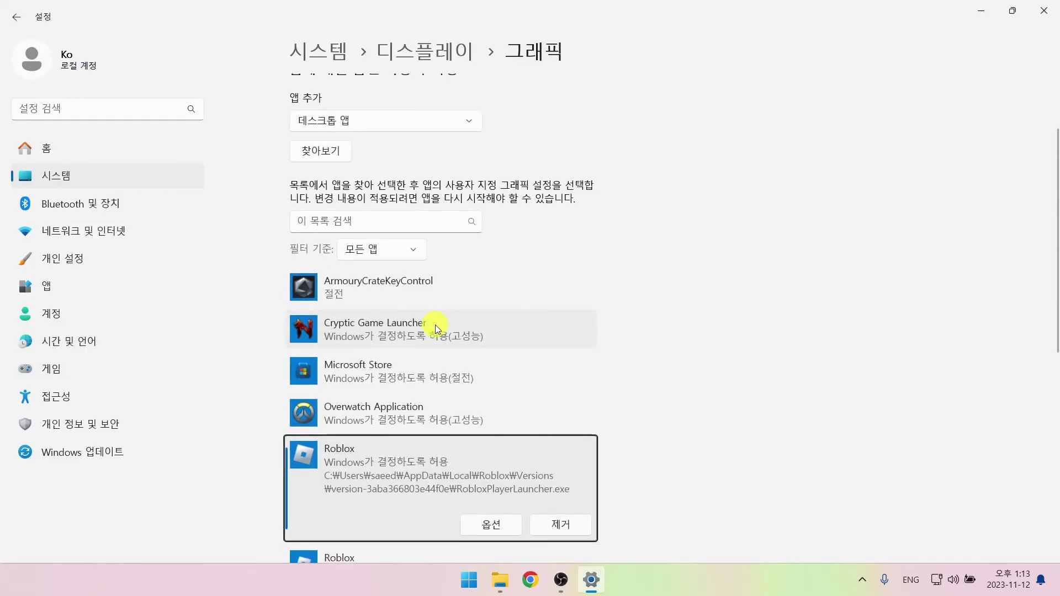
# Set the added Roblox entry's graphics preference to high performance, turn off optimizations for windowed games, and save.
pyautogui.click(488, 529)
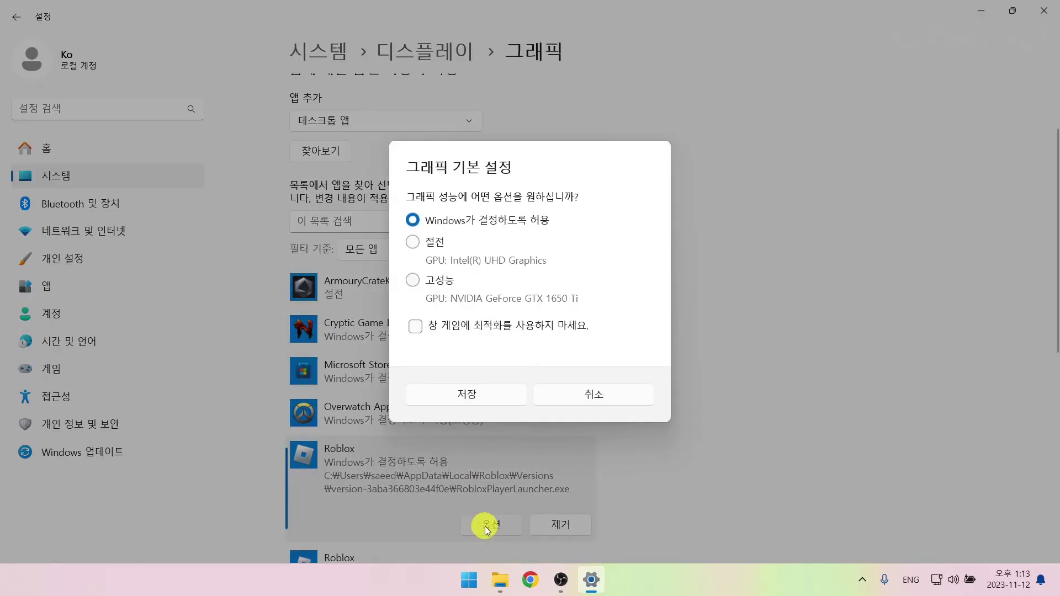
pyautogui.click(419, 282)
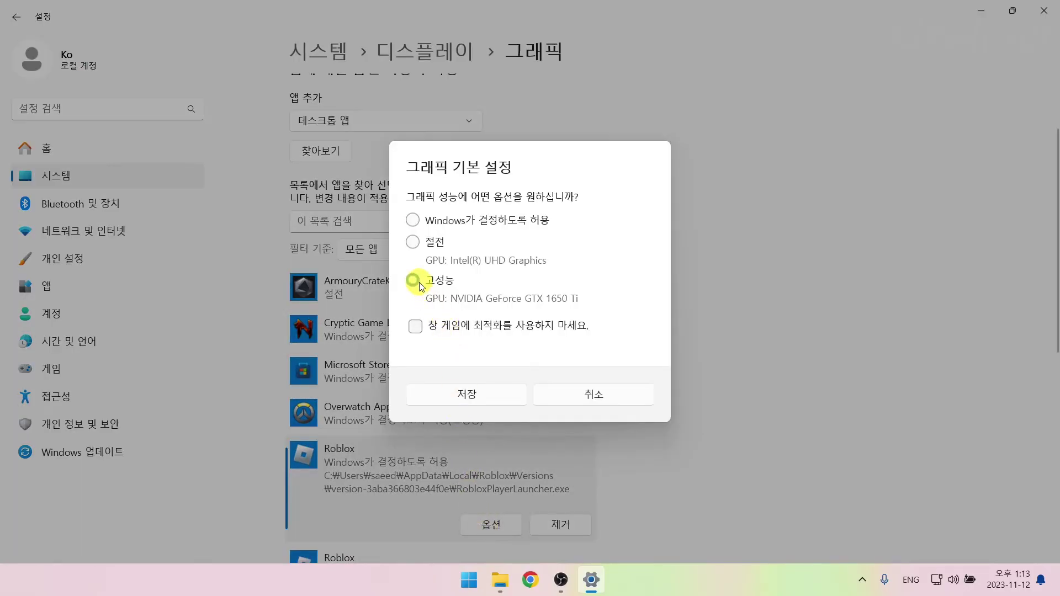
pyautogui.click(416, 327)
pyautogui.click(466, 395)
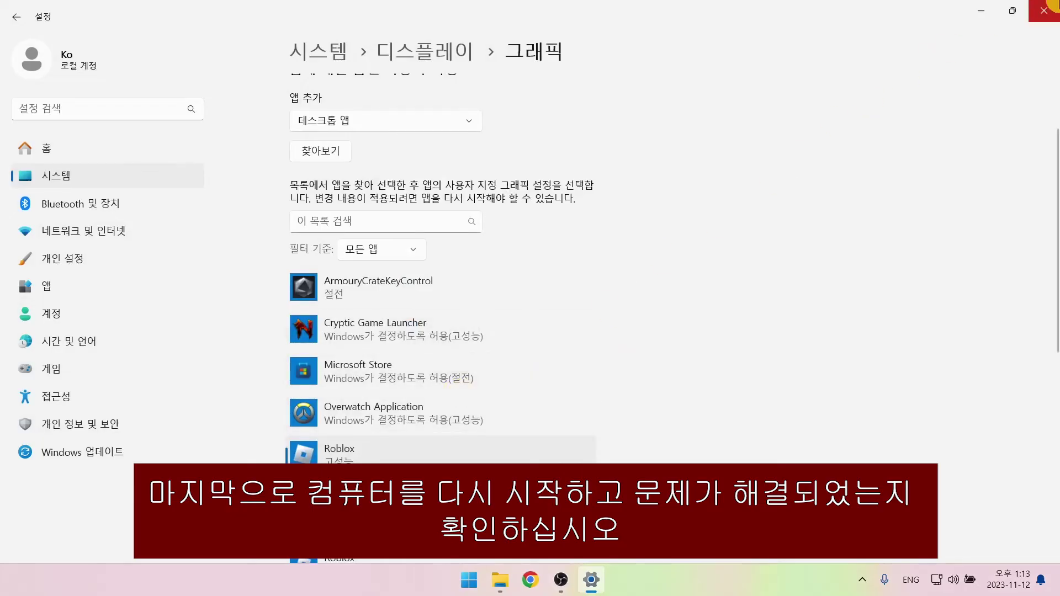
# Close Settings and bring up the computer's power options.
pyautogui.click(1046, 10)
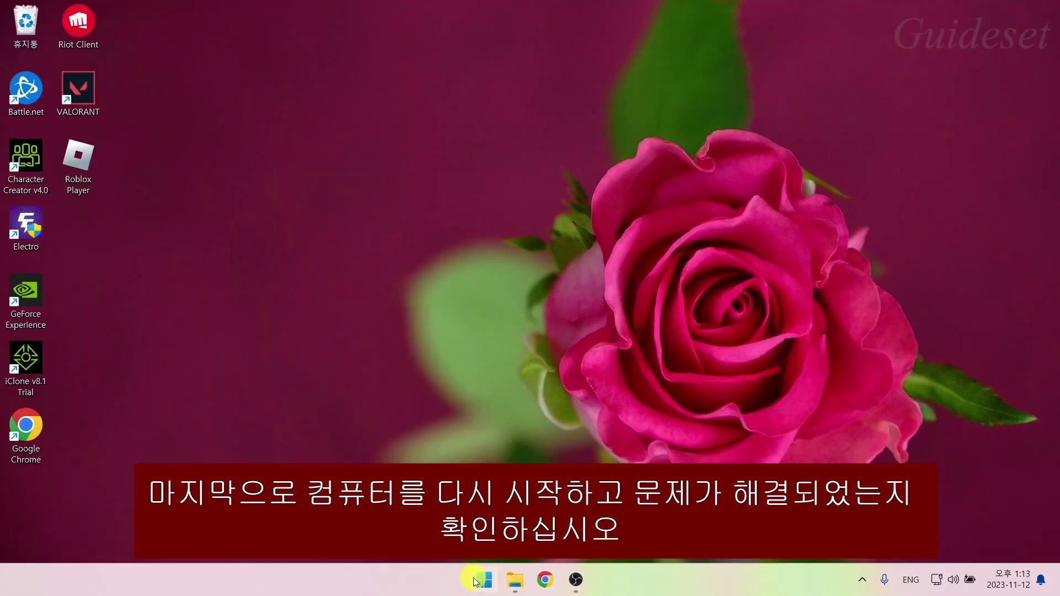
pyautogui.click(476, 581)
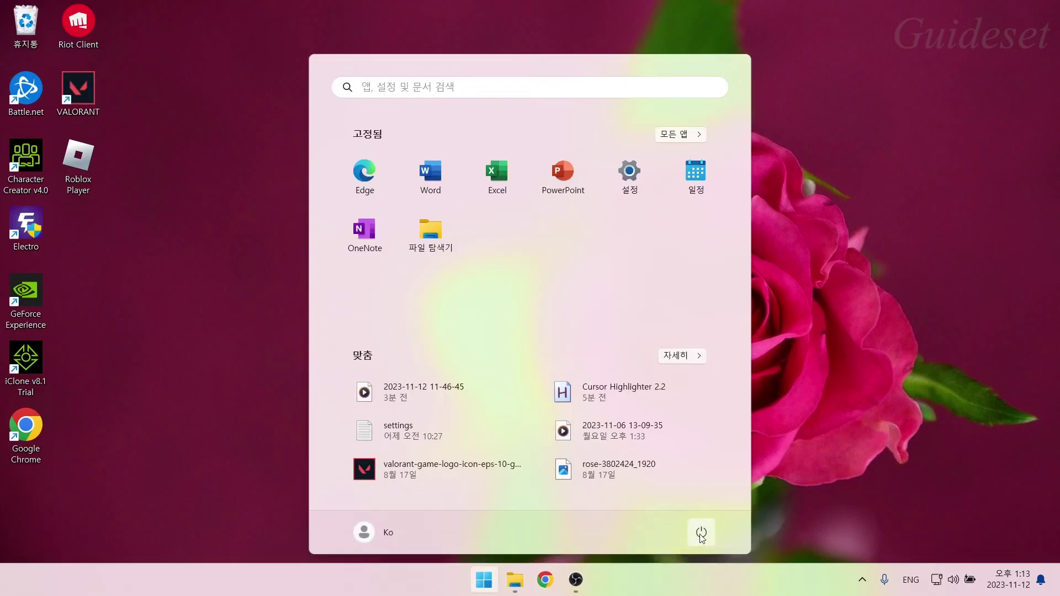
pyautogui.click(701, 534)
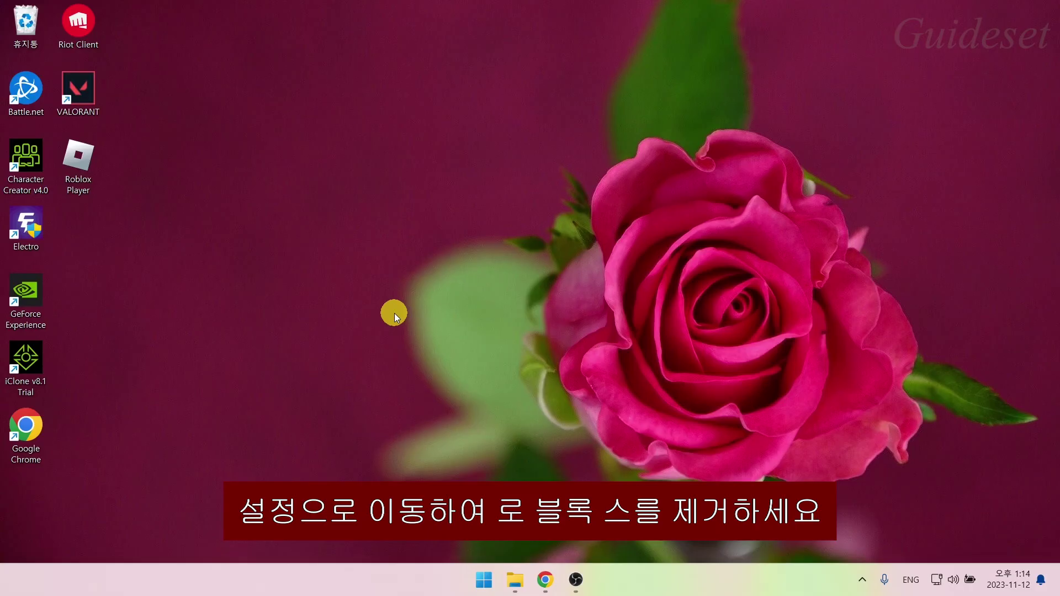
# Open the installed apps list in Settings, search for "roblox" and bring up the actions for the Roblox app.
pyautogui.click(483, 580)
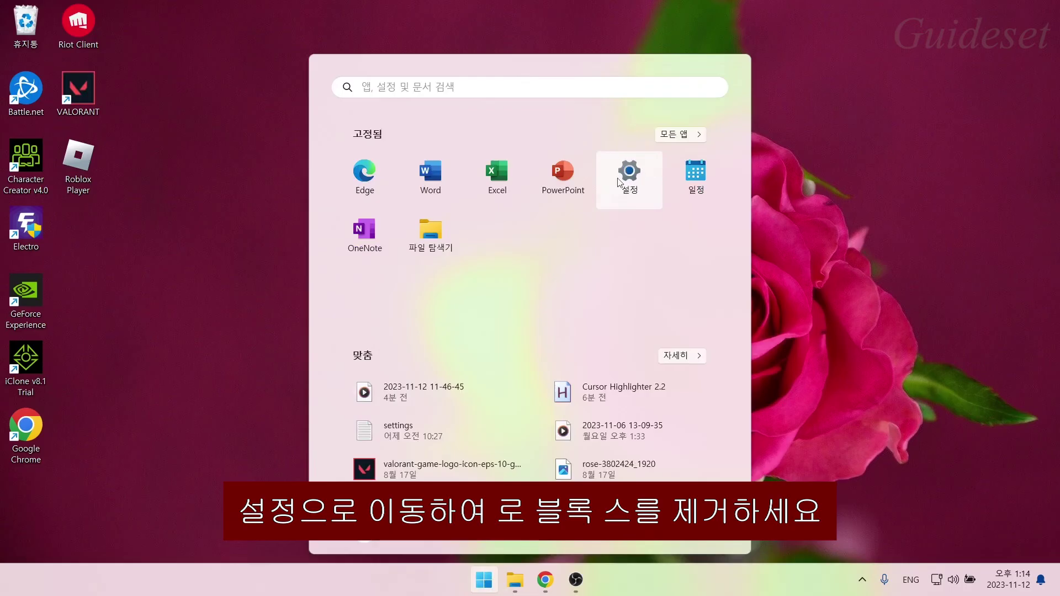
pyautogui.click(631, 186)
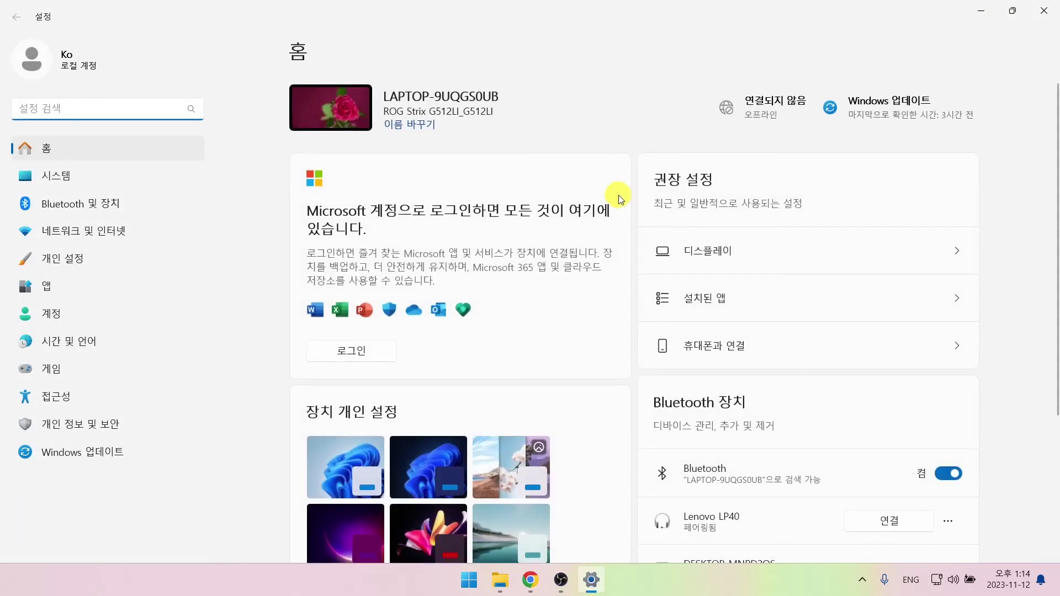
pyautogui.click(55, 292)
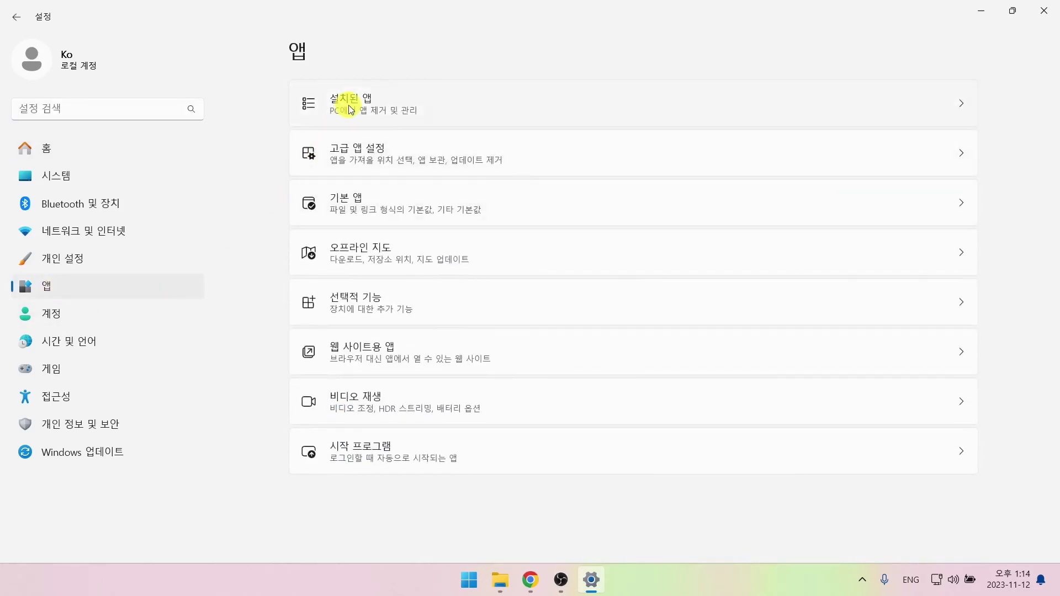
pyautogui.click(350, 108)
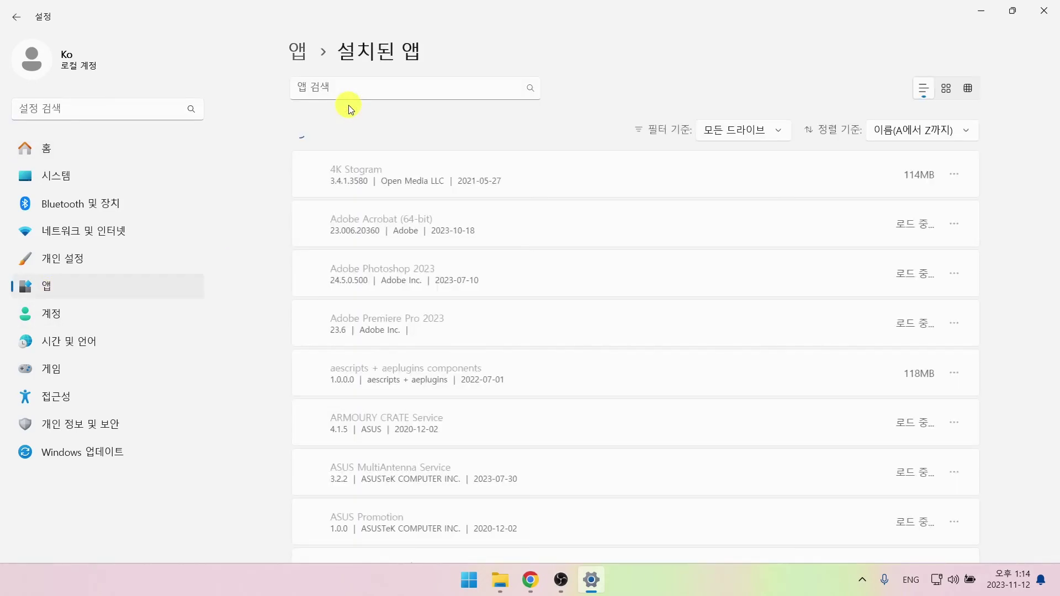
pyautogui.write('roblox')
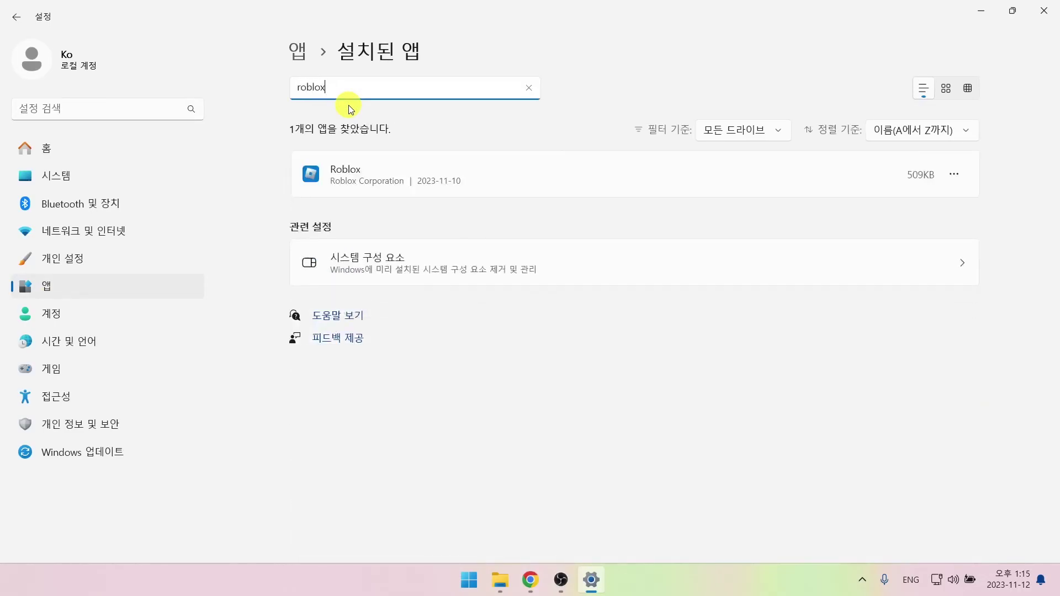
pyautogui.click(954, 175)
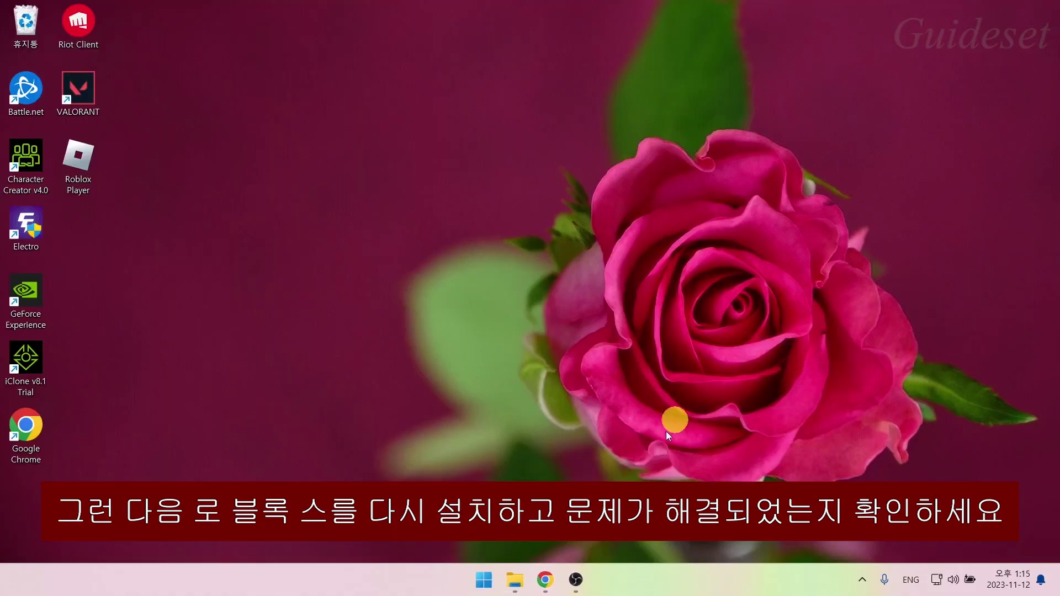
# Switch to Chrome with the Roblox download page.
pyautogui.click(555, 580)
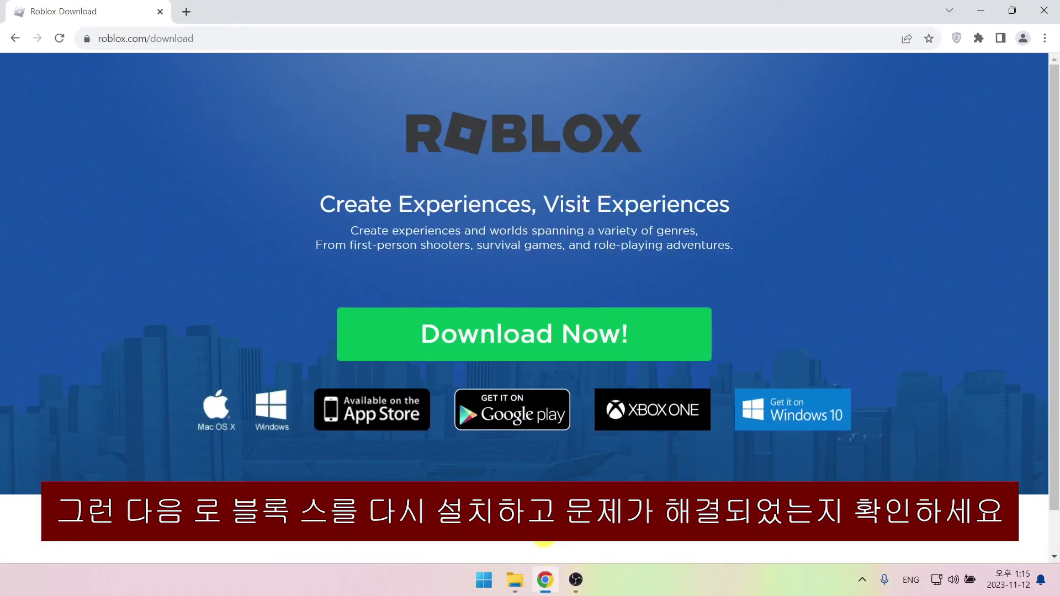